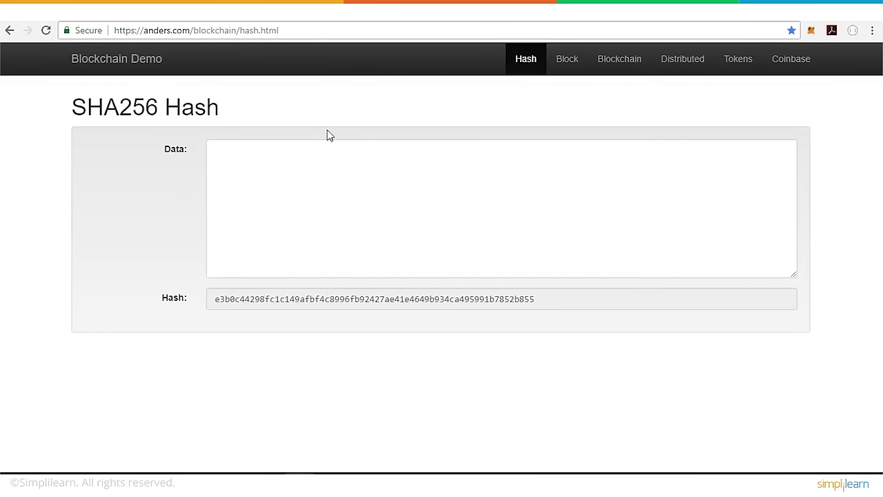
Step: Fill the SHA256 hash data with several separate lines of random letters, starting with "dfsdfdsfsdfdsfsdf" and ending with "sfsdfsdfsfsdf"
left_click(320, 177)
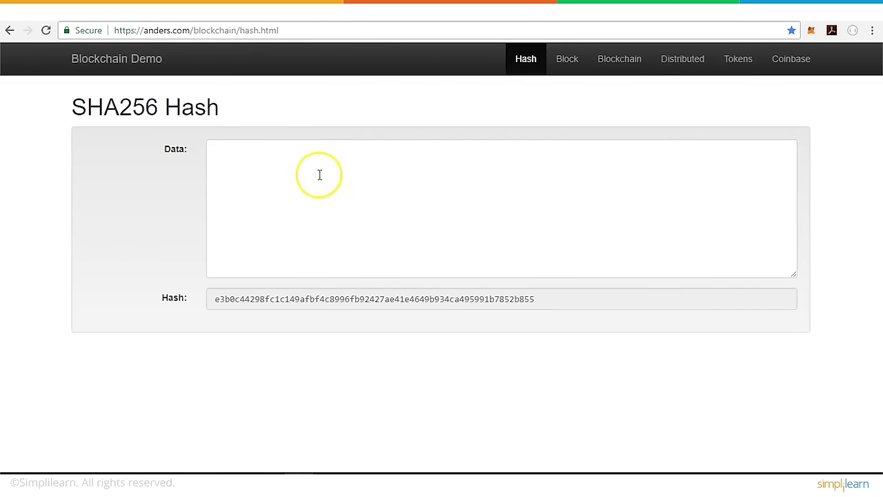
left_click(318, 173)
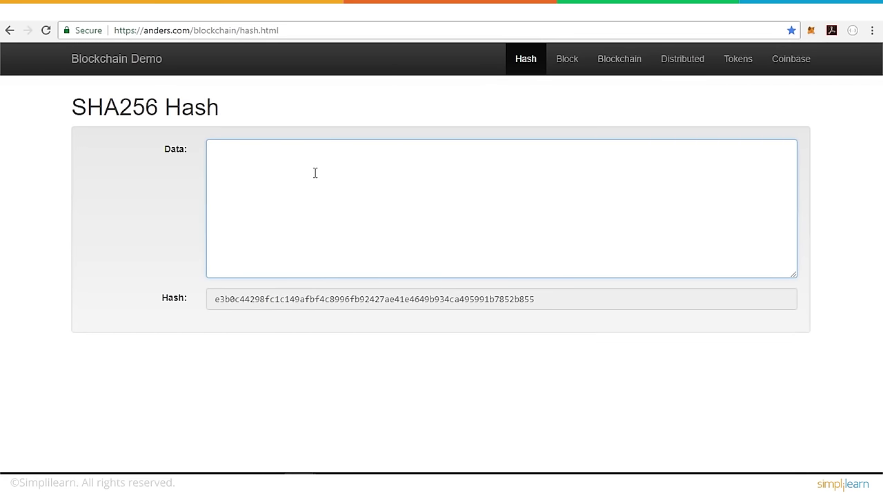
type("dfsdfdsfsdfdsfsdf")
key("Return")
key("Return")
type("fsdgfdg")
key("Return")
key("Return")
type("dgfdfd")
key("Return")
key("Return")
key("Return")
type("fdsfdsf")
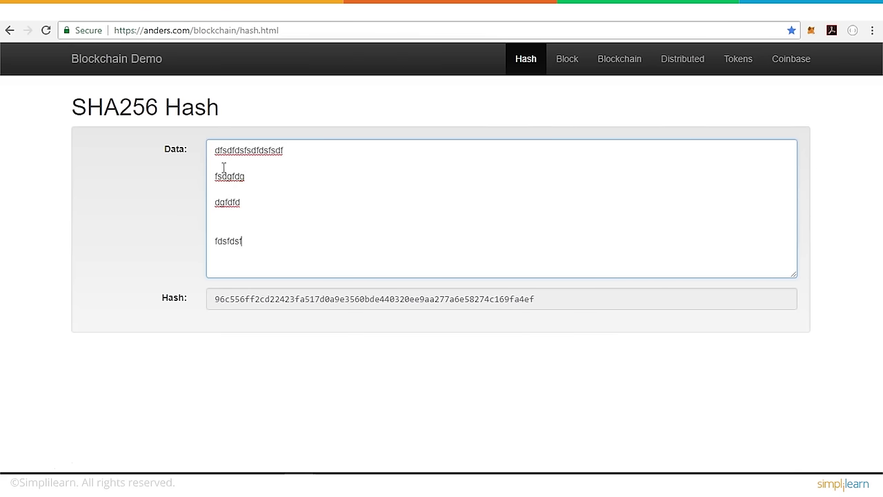
type("sfs")
key("Return")
key("Return")
type("sfsdfsdfsfsdf")
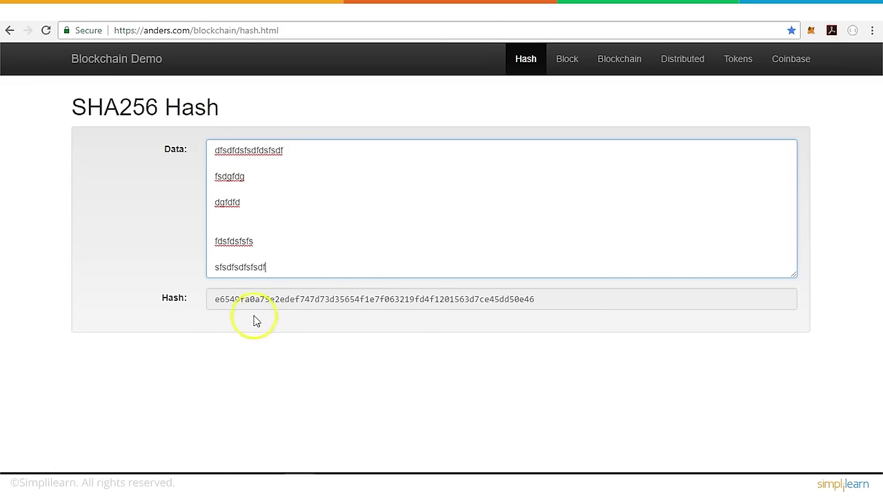
Step: Replace all of the hash data with the word "hi"
key("ctrl+a")
type("hi")
key("BackSpace")
key("BackSpace")
type("hi")
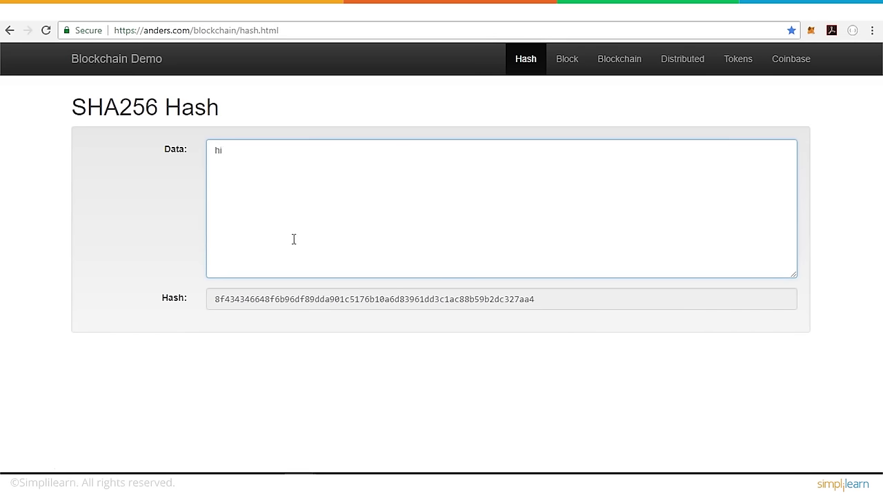
Step: Clear the hash data, enter "hi" followed by a name, and remove the name again
key("BackSpace")
key("BackSpace")
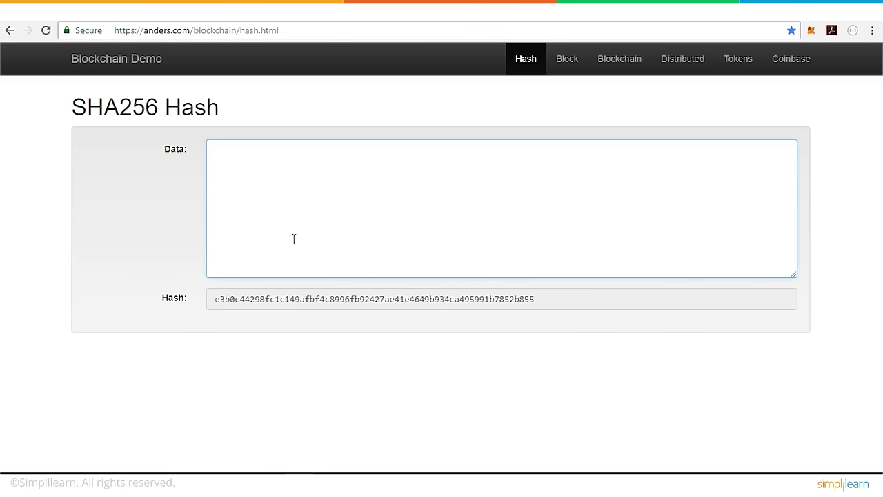
type("hi anders")
key("BackSpace")
key("BackSpace")
key("BackSpace")
key("BackSpace")
key("BackSpace")
key("BackSpace")
key("BackSpace")
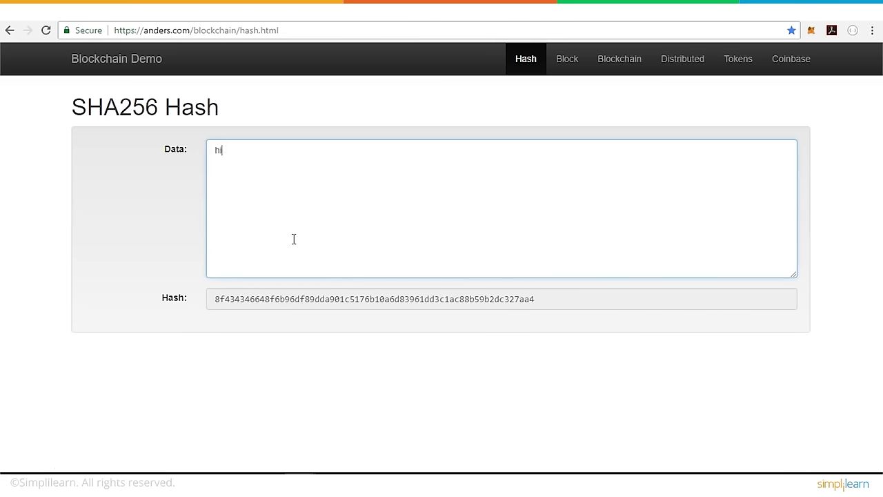
Step: Add the lines "fsd" and "sdgdf" below "hi" in the hash data, separated by blank lines
key("Return")
key("Return")
type("fsd")
key("Return")
key("Return")
key("Return")
type("sdgdf")
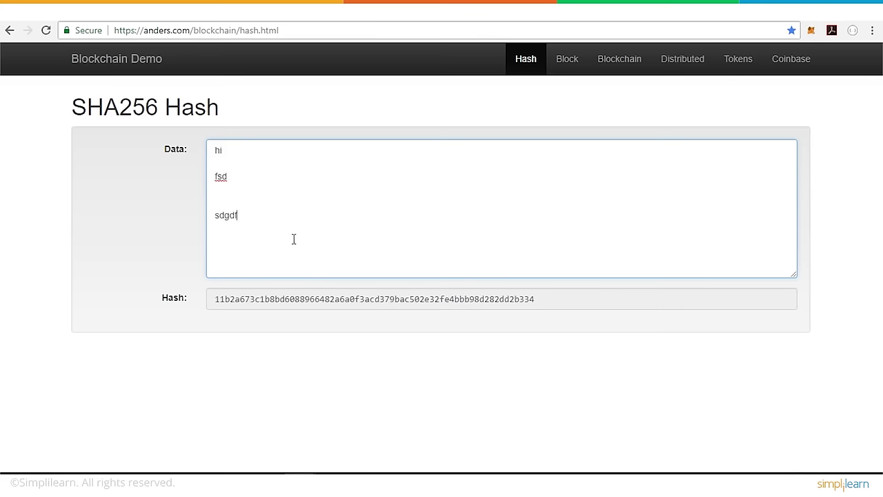
Step: Open the Block page and select the nonce of block 1
left_click(566, 62)
left_click(303, 205)
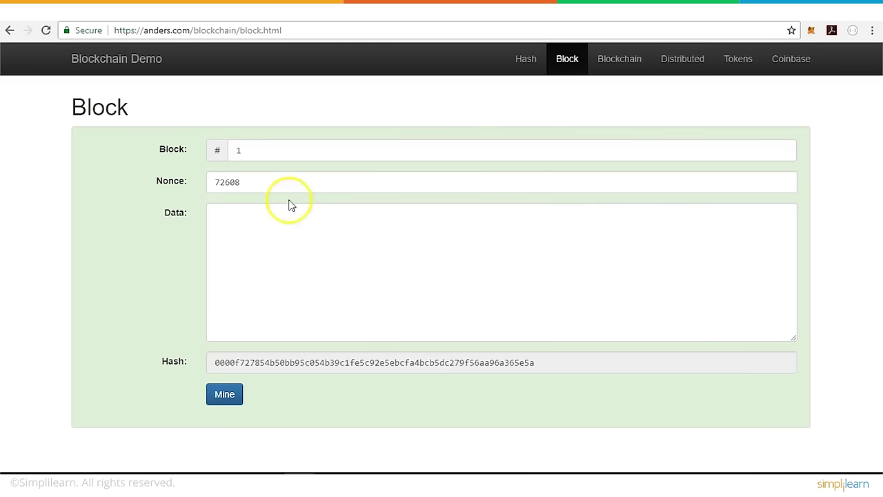
left_click(238, 237)
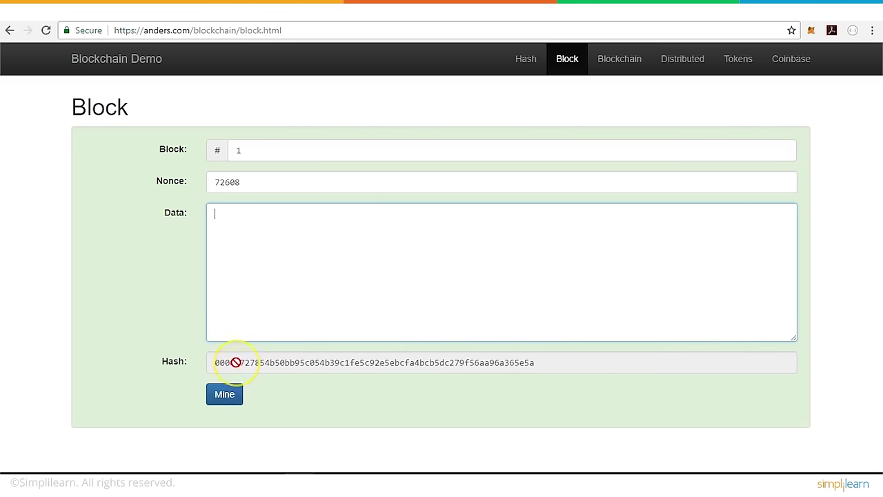
left_click(232, 395)
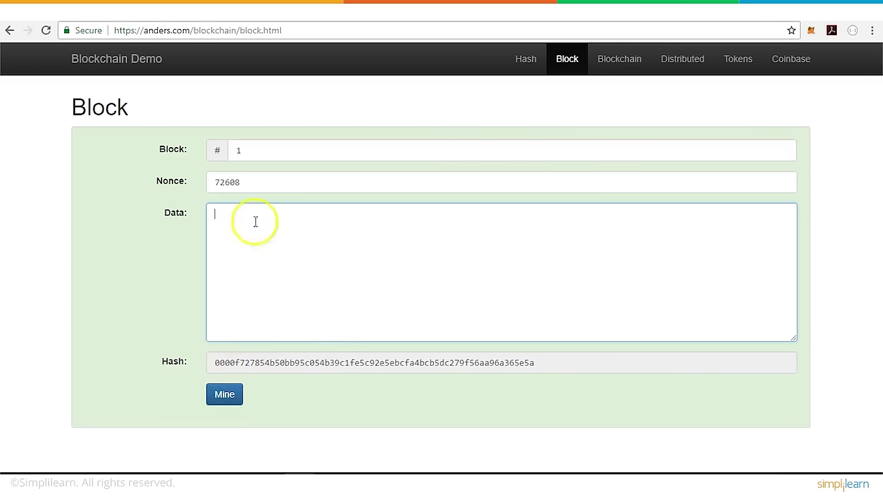
left_click(242, 182)
left_click_drag(243, 183, 200, 184)
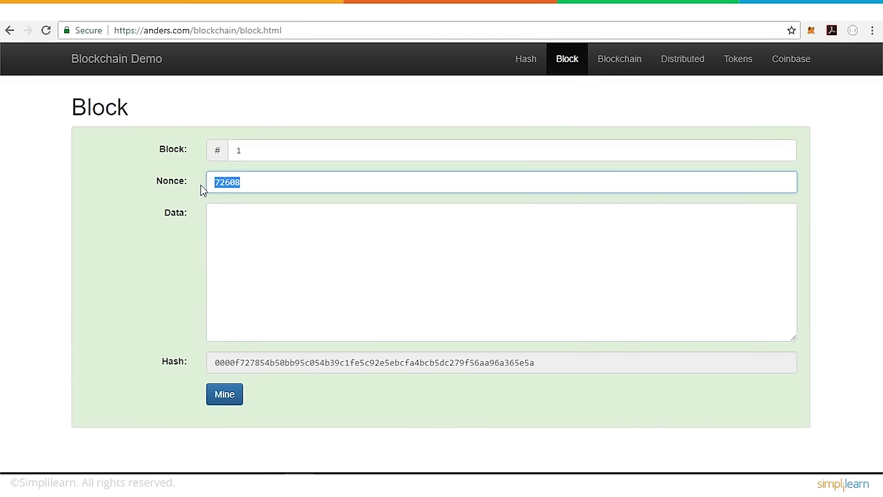
Step: Enter "hi how are you" as the data of block 1 and mine the block
left_click(231, 218)
type("hi how are you")
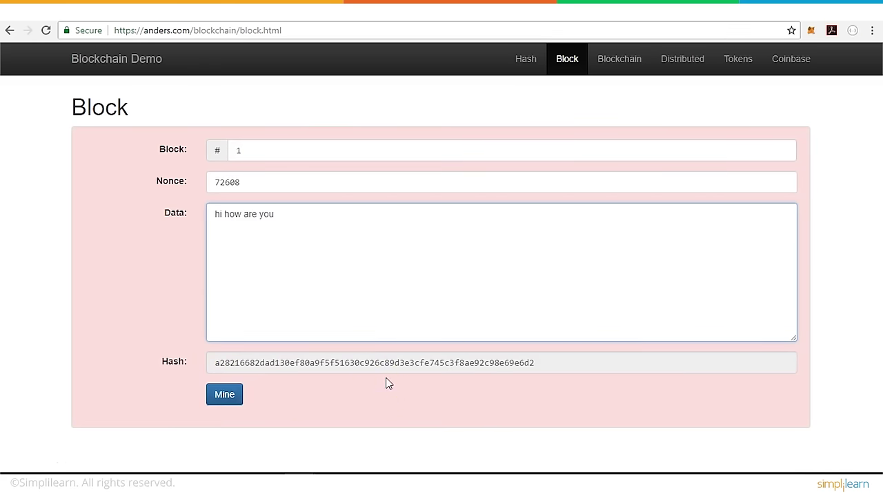
left_click(249, 393)
left_click(235, 398)
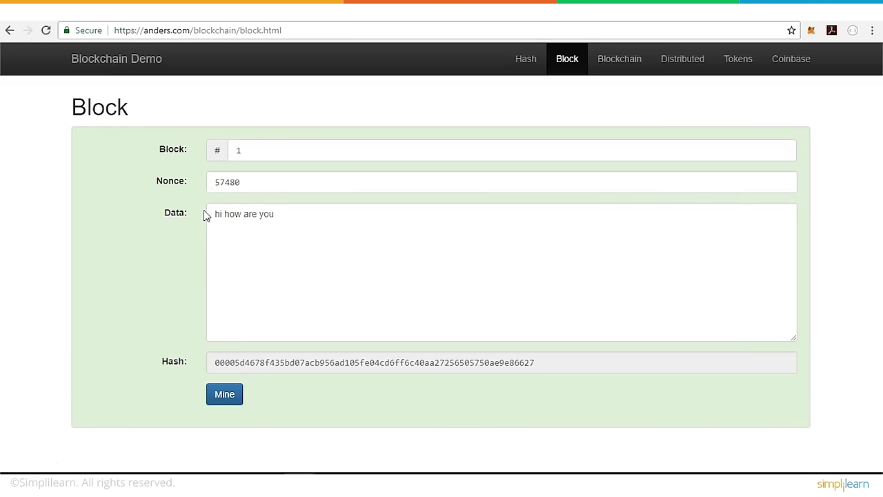
Step: Append "vxcvbvbnvn" to the data of block 1 and mine the block again
left_click(296, 213)
type("vxcvbvbnvn")
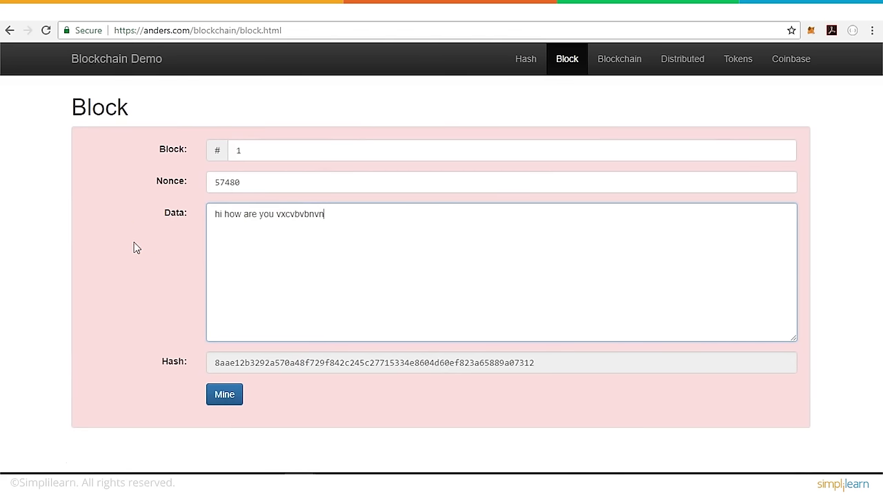
left_click(231, 394)
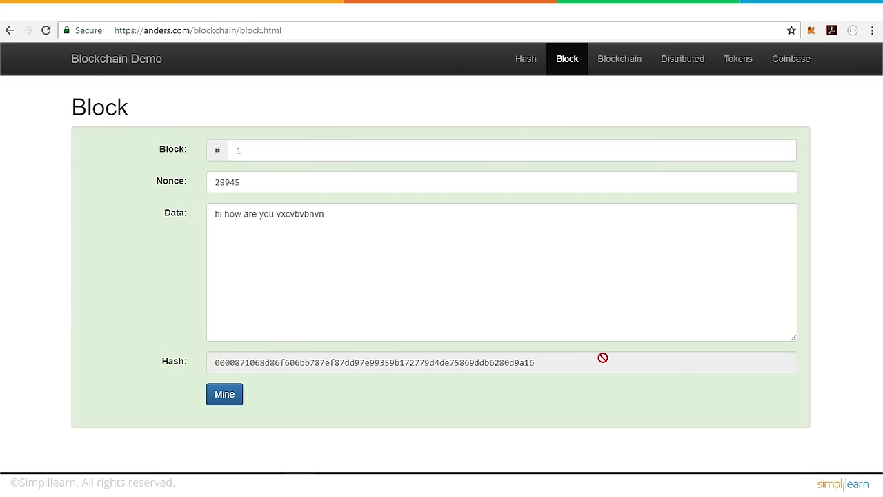
Step: Open the Blockchain page and examine how each block's previous hash links it to the block before
left_click(616, 58)
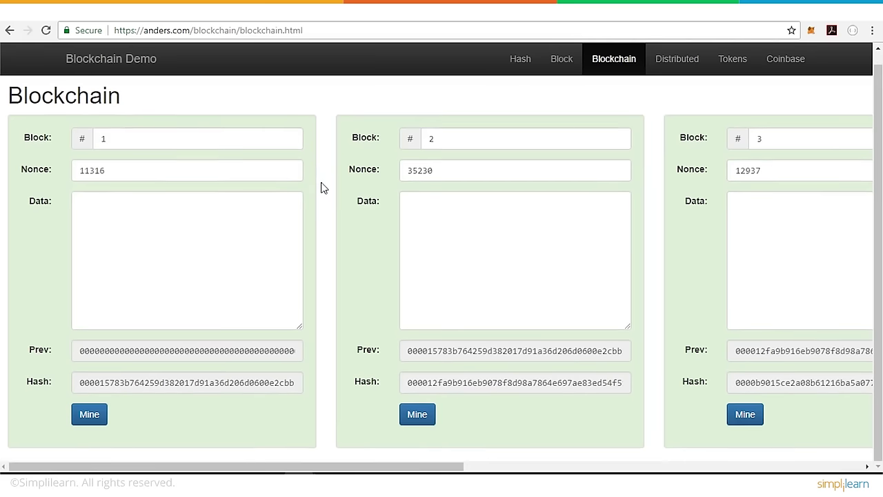
left_click(293, 230)
left_click_drag(479, 459, 843, 474)
left_click(429, 469)
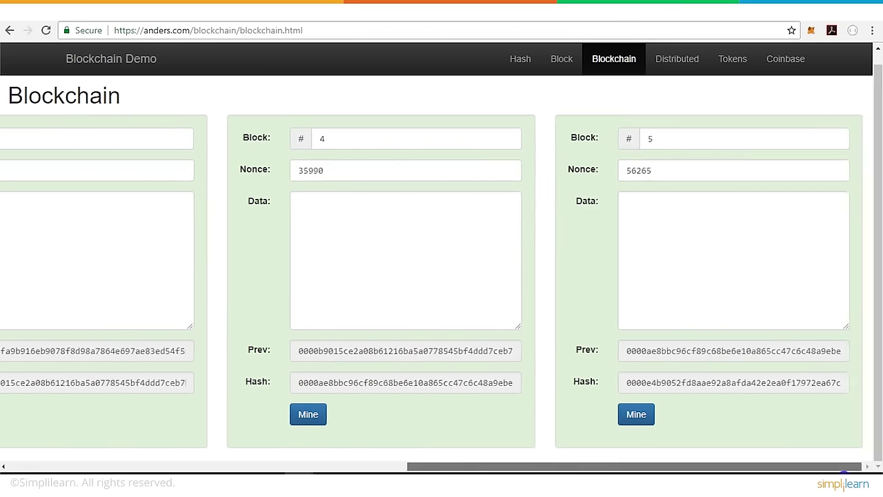
scroll(351, 375, "left", 10)
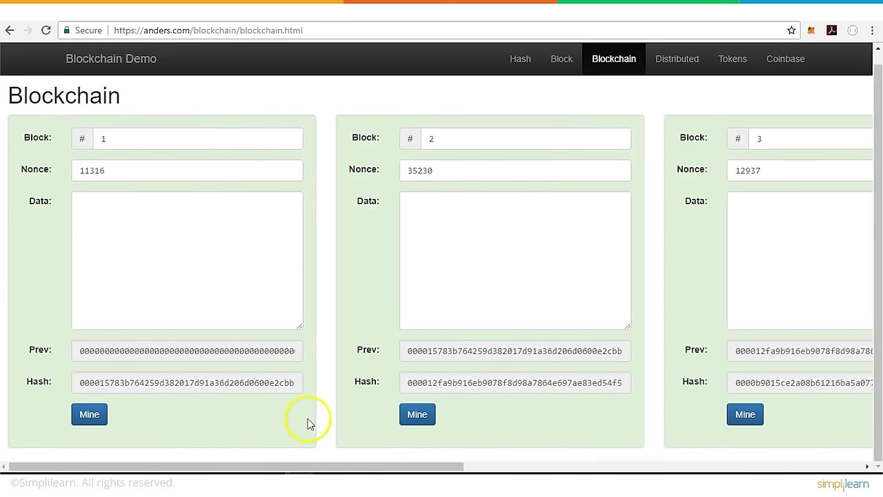
left_click(438, 138)
left_click(449, 353)
Step: Enter "32432534" as the data of block 5 in the chain and mine that block
left_click(614, 465)
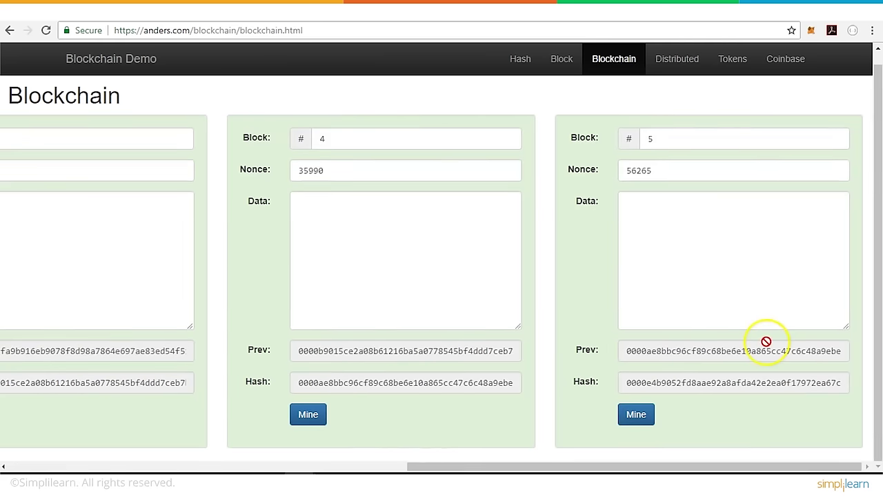
left_click(756, 295)
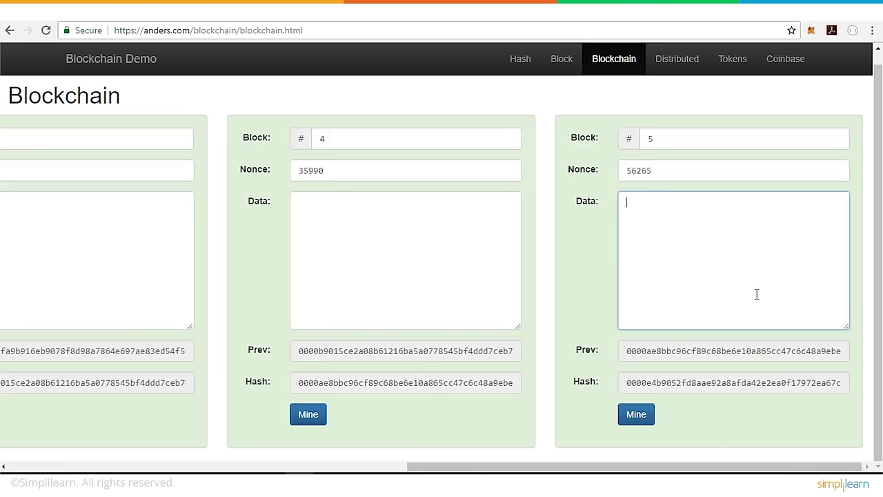
type("32432534")
left_click(647, 383)
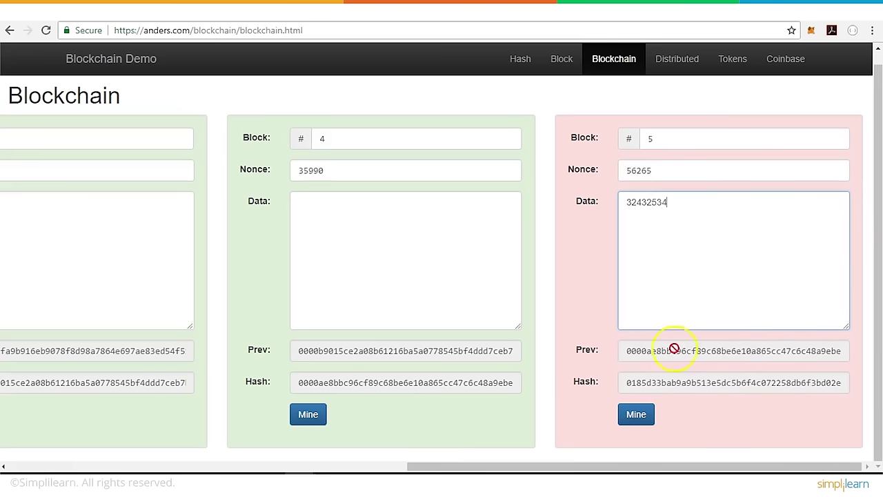
left_click(641, 415)
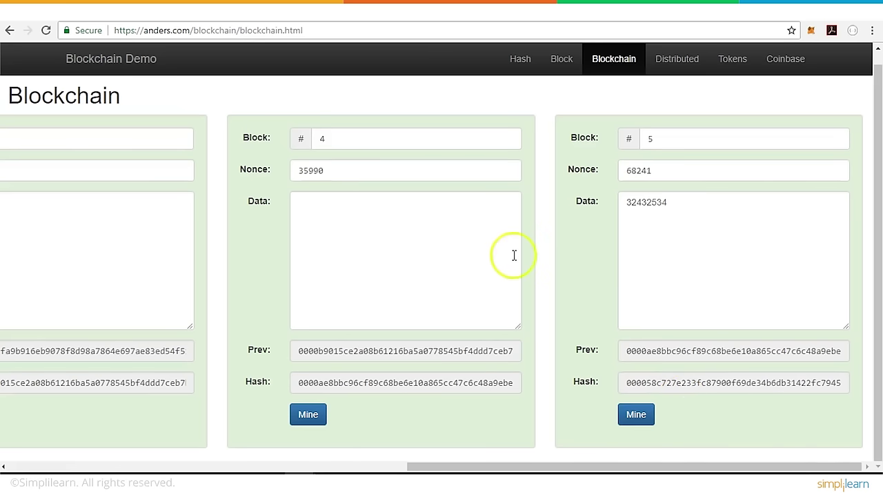
Step: Enter "dasdsa" as the data of block 3 in the chain
left_click(422, 229)
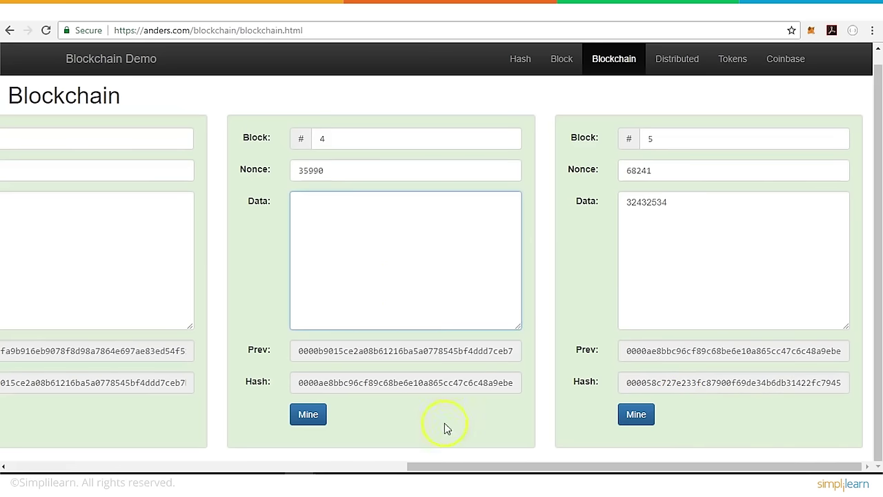
mouse_move(479, 465)
left_mouse_down()
mouse_move(425, 466)
mouse_move(483, 465)
left_mouse_up()
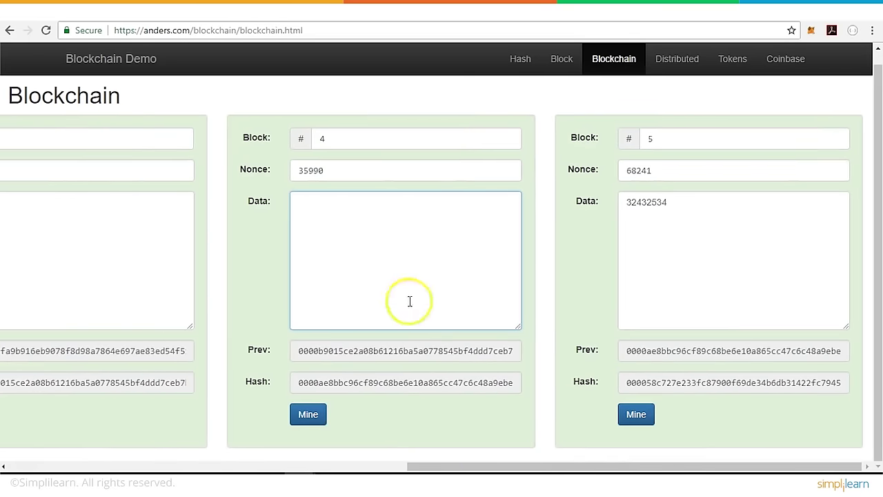
left_click_drag(423, 467, 337, 465)
left_click(262, 296)
type("dasdsa")
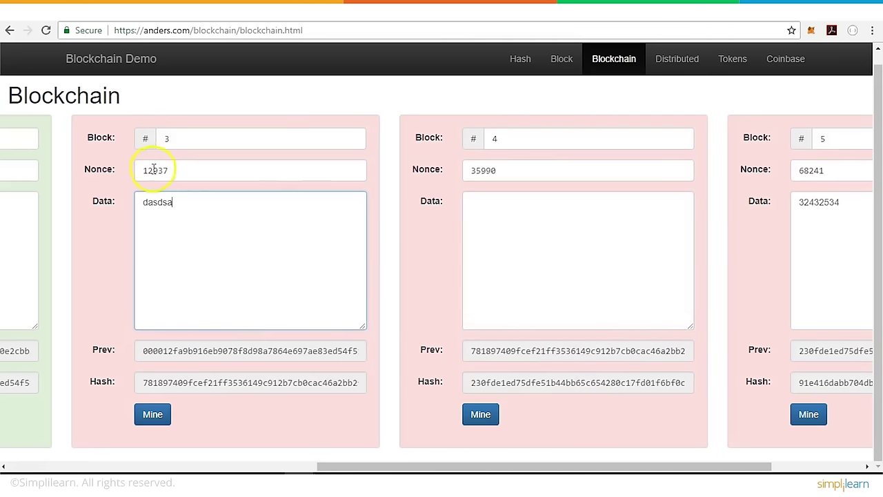
Step: Mine blocks 3, 4 and 5 in order to make the chain valid again, and review the blocks
left_click_drag(440, 466, 566, 466)
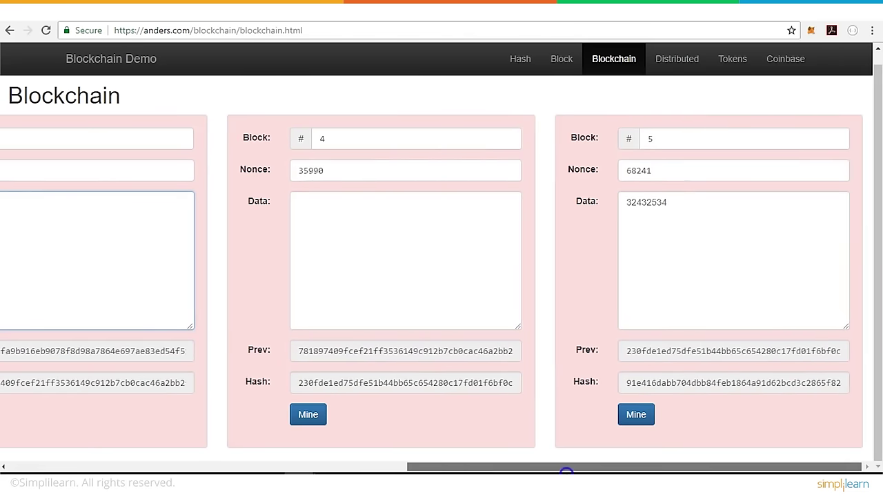
left_click_drag(467, 467, 345, 467)
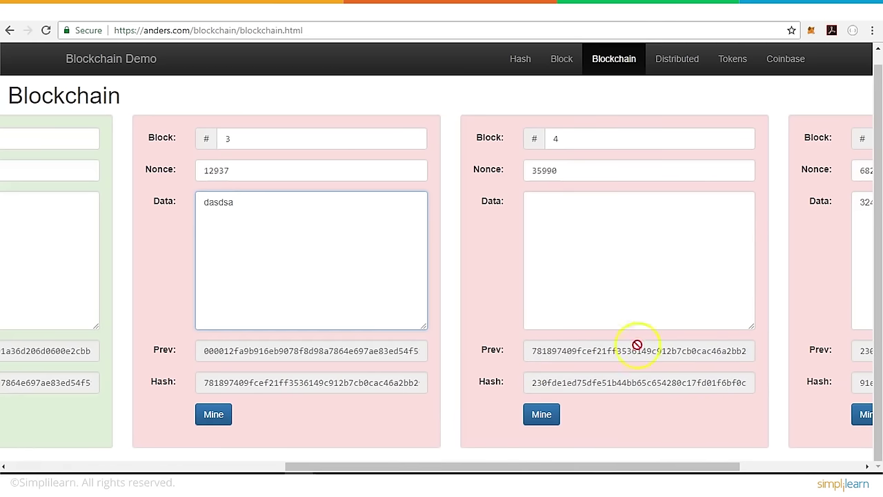
left_click_drag(650, 465, 600, 467)
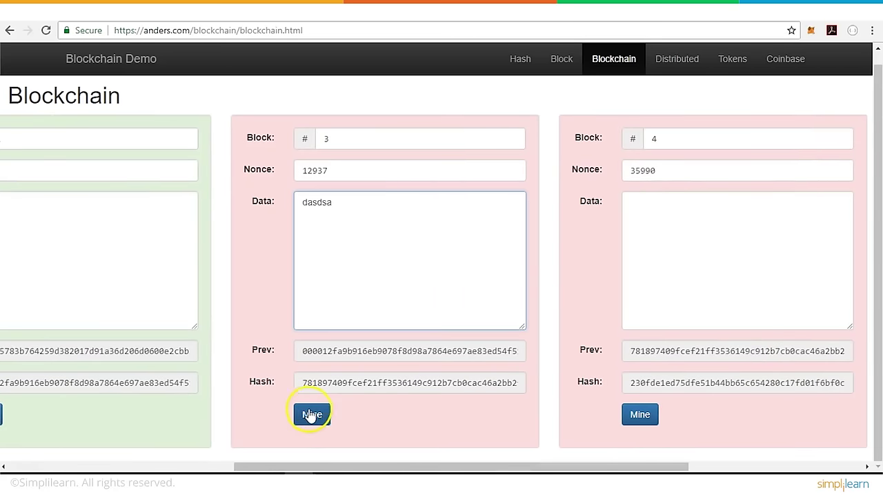
left_click(304, 414)
scroll(308, 424, "right", 3)
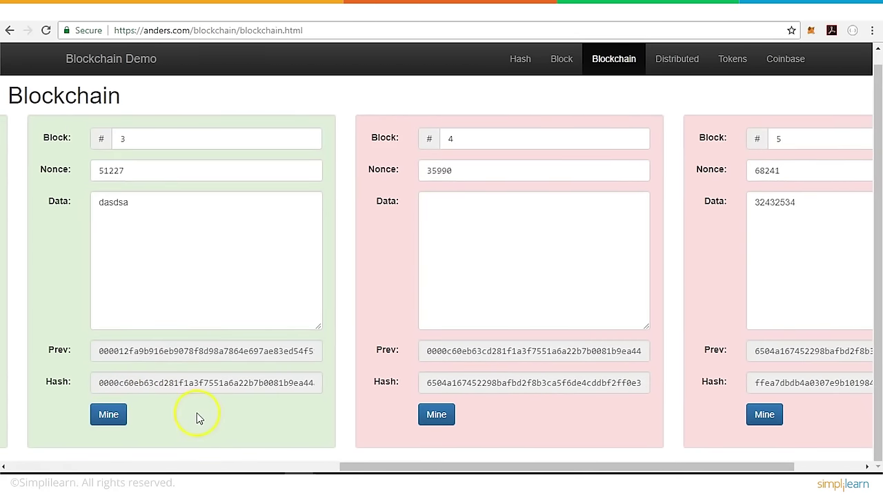
left_click(434, 416)
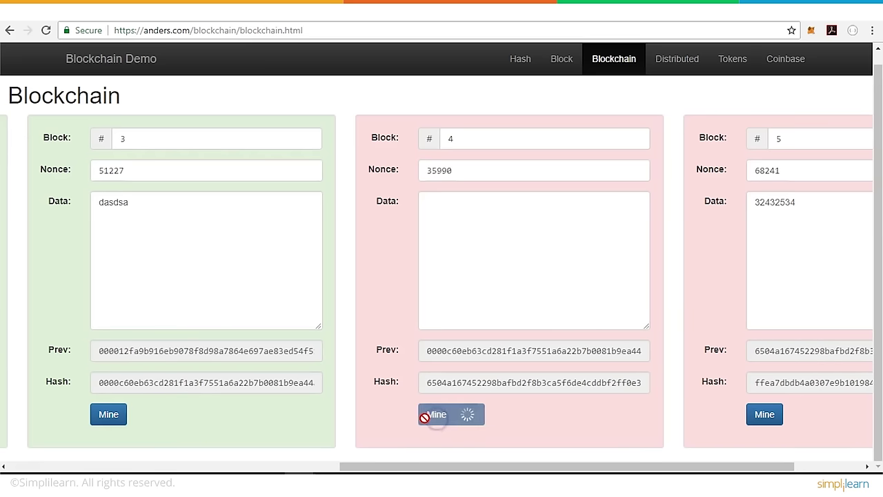
left_click(778, 421)
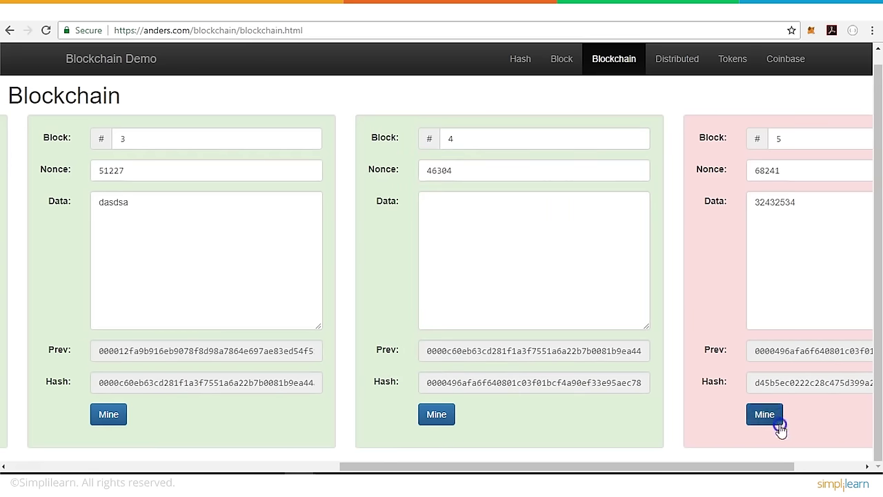
left_click_drag(765, 467, 851, 463)
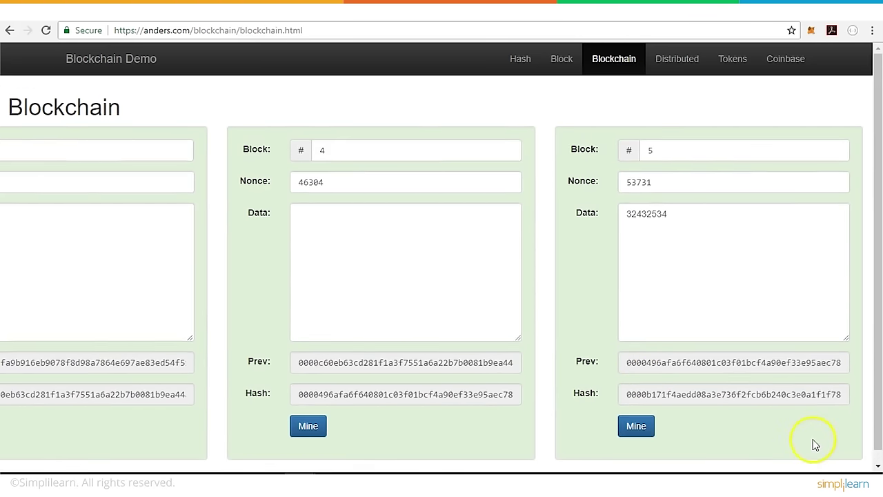
left_click_drag(778, 466, 582, 465)
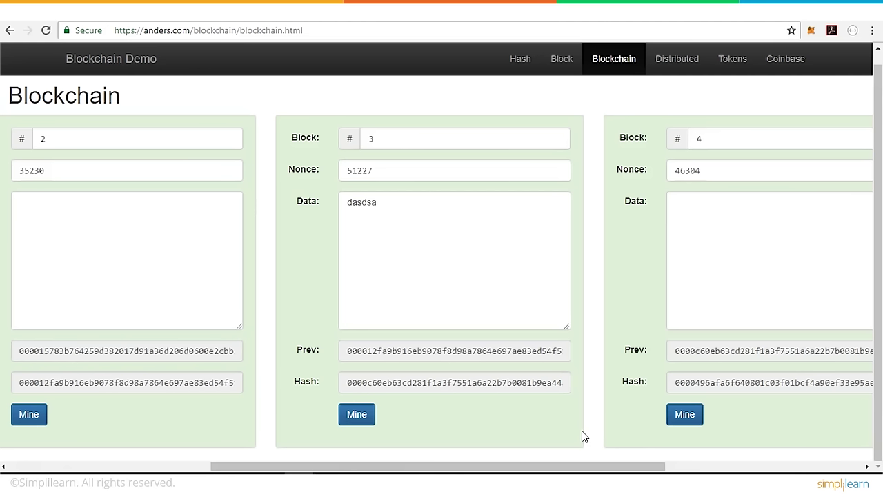
scroll(582, 431, "right", 5)
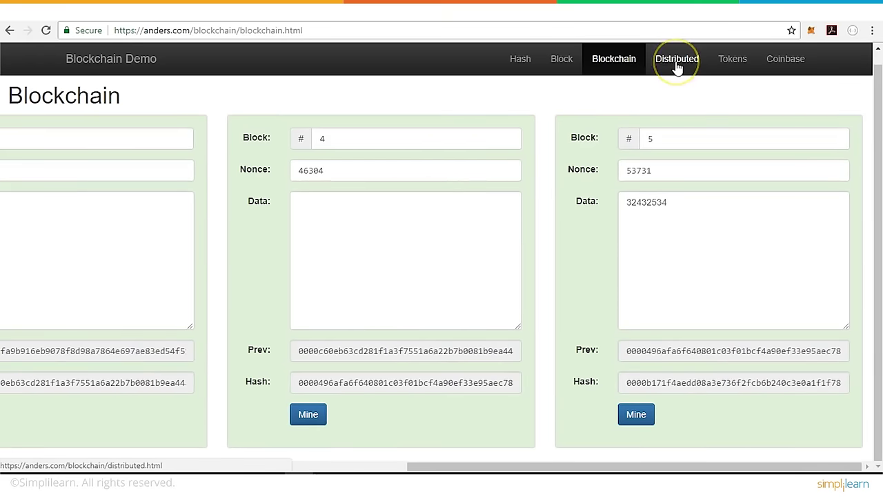
Step: Open the Distributed page and compare the five-block chains held by Peer A, Peer B and Peer C
left_click(677, 62)
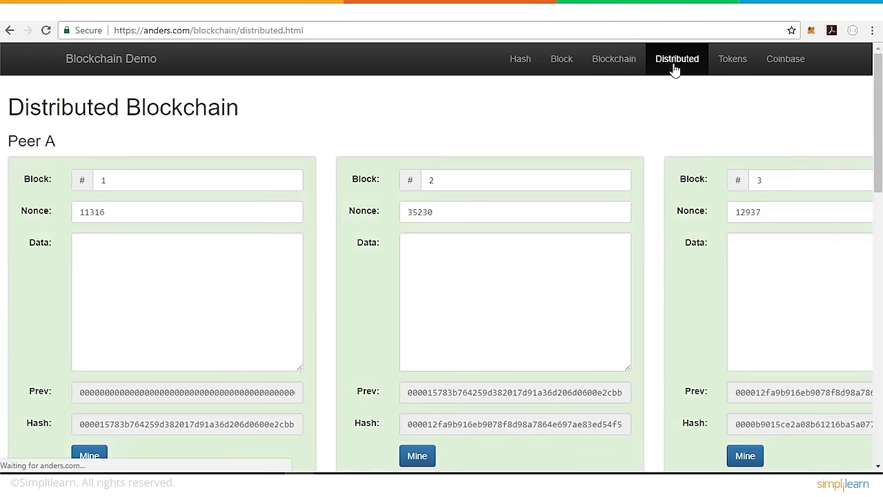
scroll(825, 148, "down", 2)
scroll(824, 149, "up", 1)
scroll(824, 148, "up", 1)
left_click(78, 148)
scroll(351, 244, "down", 10)
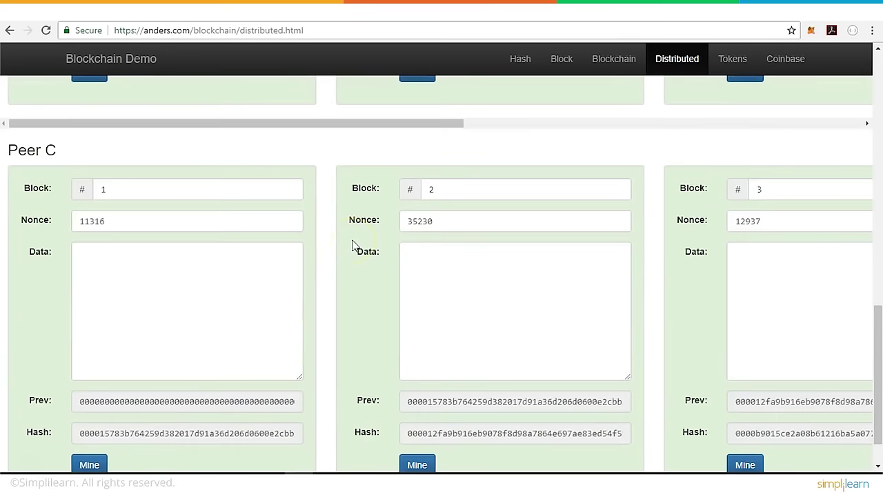
scroll(351, 244, "up", 10)
left_click_drag(274, 443, 793, 429)
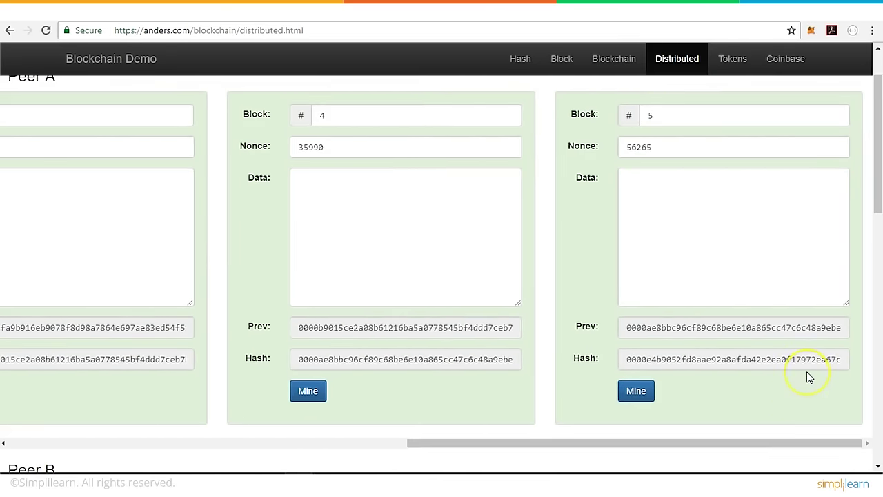
scroll(807, 371, "down", 9)
scroll(808, 371, "down", 2)
left_click_drag(448, 469, 814, 387)
scroll(814, 387, "up", 12)
scroll(813, 386, "down", 4)
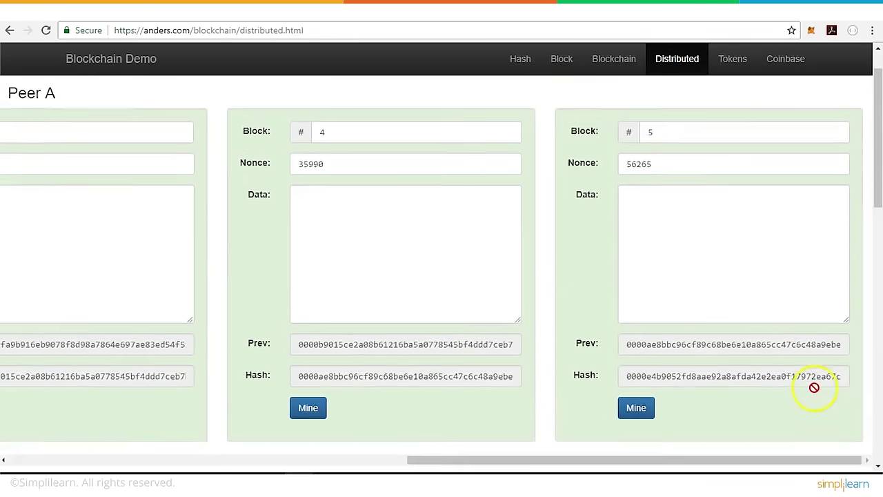
scroll(800, 405, "up", 3)
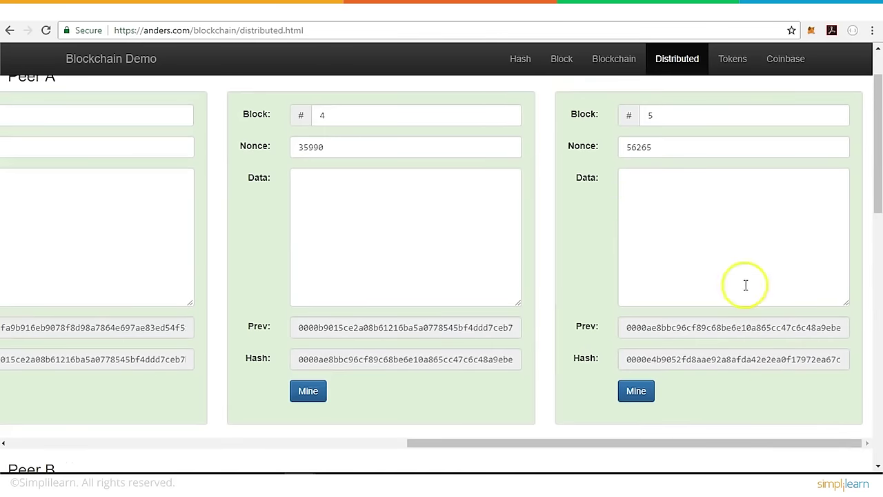
Step: Enter "sdfdsf" as the data of block 5 in Peer A's chain and mine that block
left_click(710, 260)
type("sdfdsf")
left_click(636, 392)
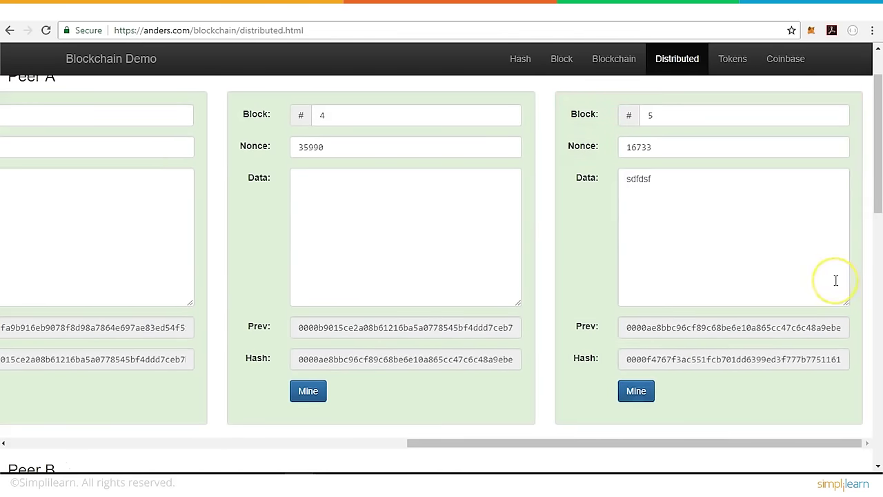
left_click(779, 229)
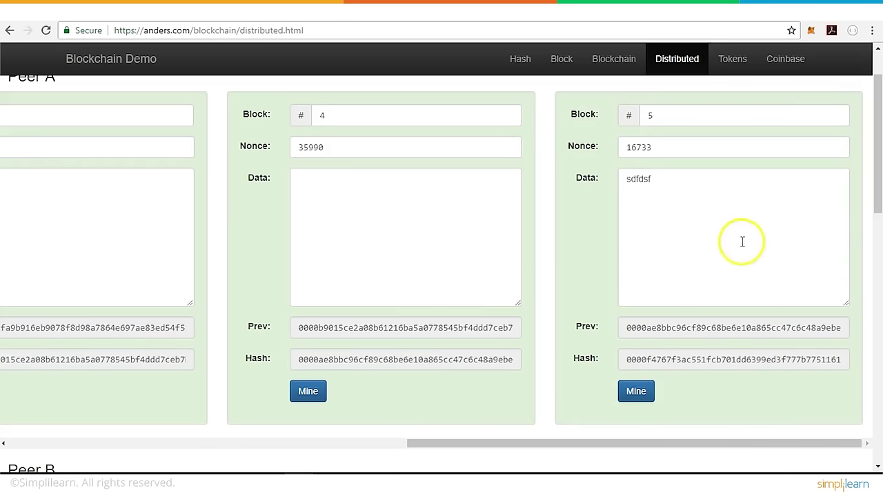
Step: Compare the hash of block 5 in Peer A's chain with block 5 of Peer B and Peer C
scroll(742, 242, "down", 5)
scroll(856, 407, "right", 10)
scroll(855, 407, "up", 2)
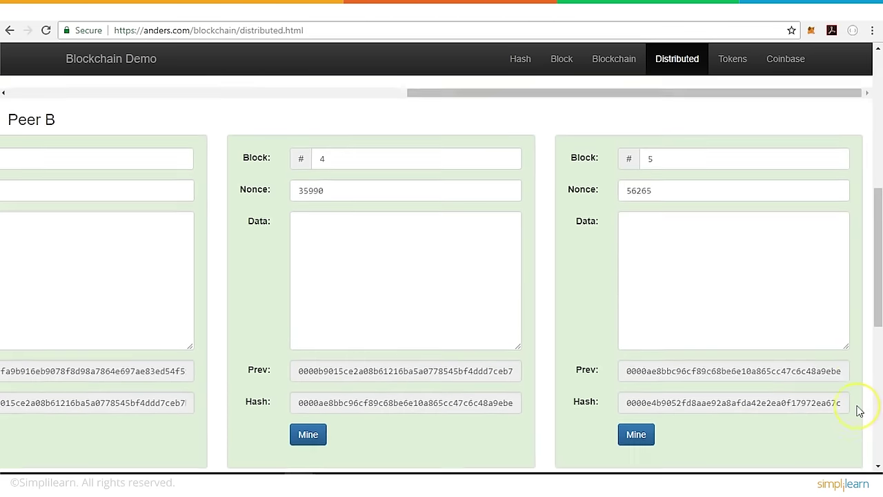
scroll(859, 411, "down", 1)
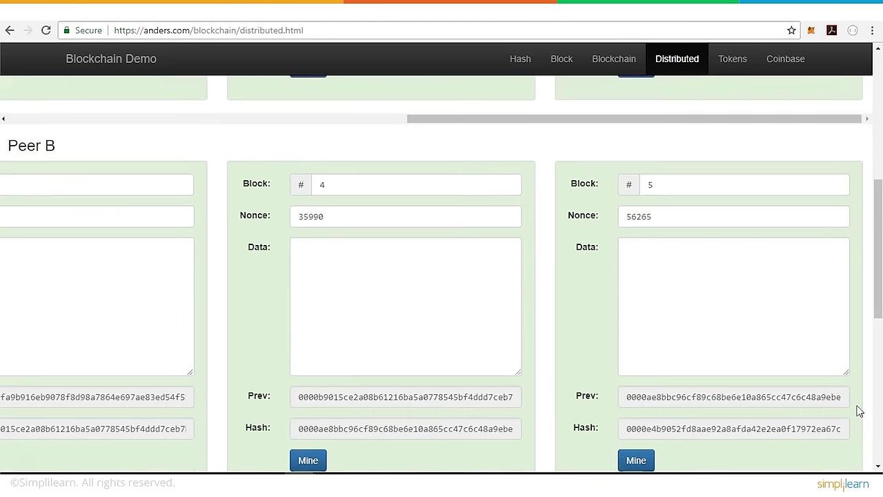
scroll(858, 411, "down", 1)
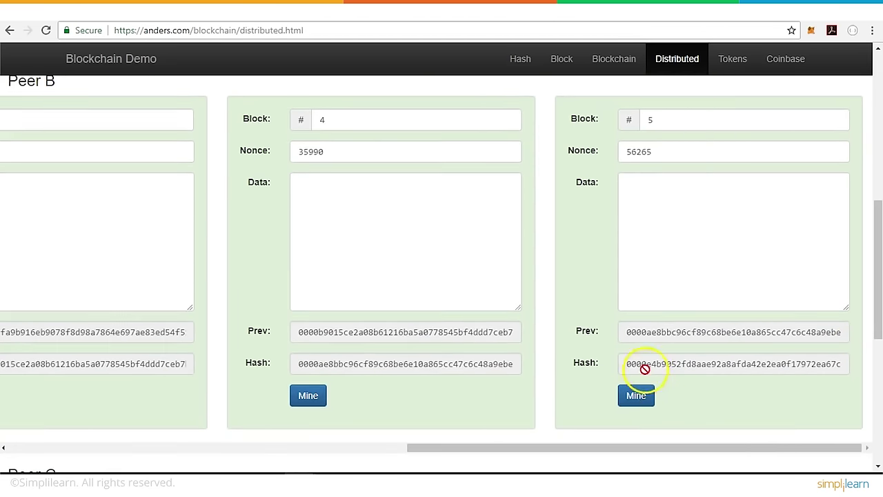
scroll(659, 380, "up", 3)
scroll(663, 373, "down", 9)
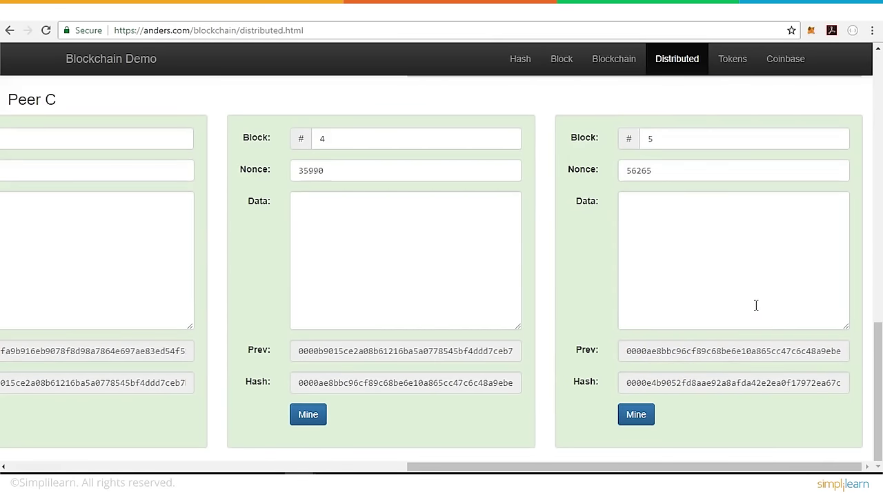
scroll(756, 305, "up", 3)
scroll(756, 311, "up", 3)
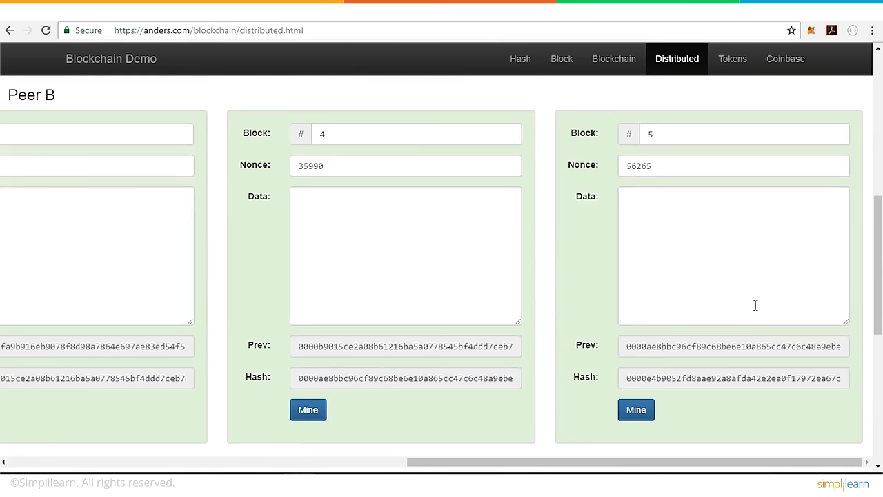
scroll(752, 276, "up", 2)
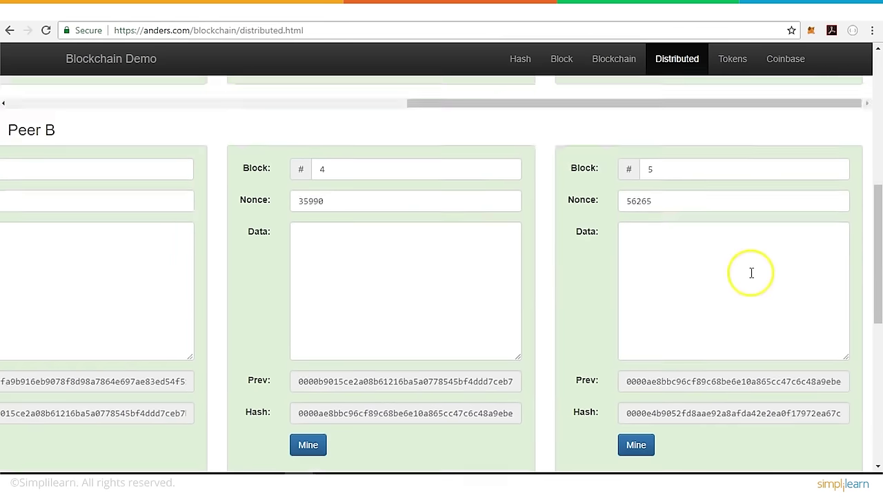
scroll(751, 276, "up", 4)
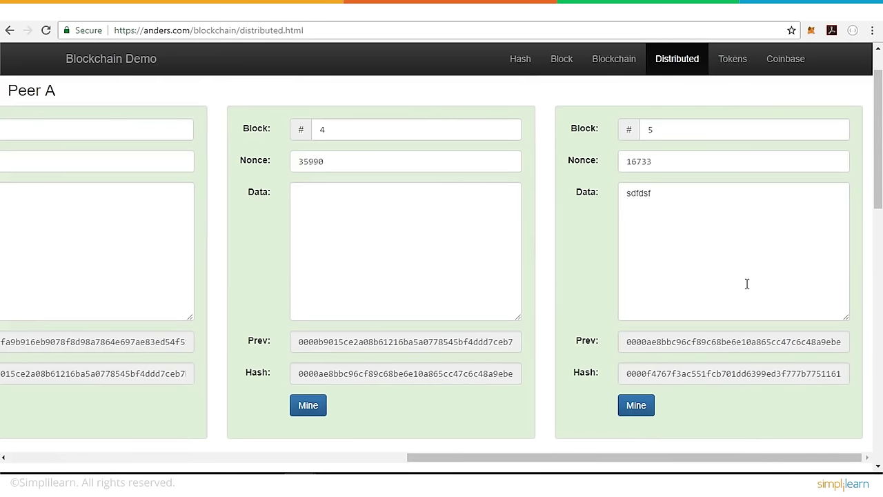
left_click(729, 289)
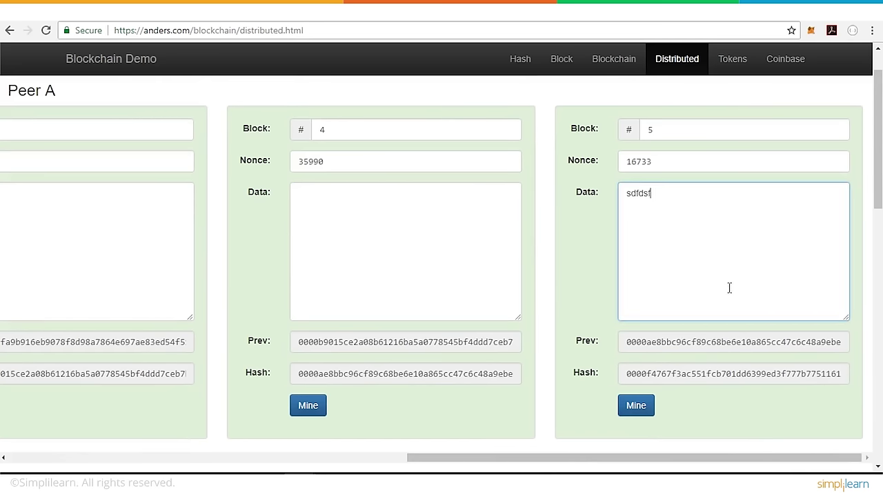
left_click_drag(697, 196, 609, 197)
Step: Open the Tokens page and examine the transactions stored in the blocks of each peer
left_click(732, 66)
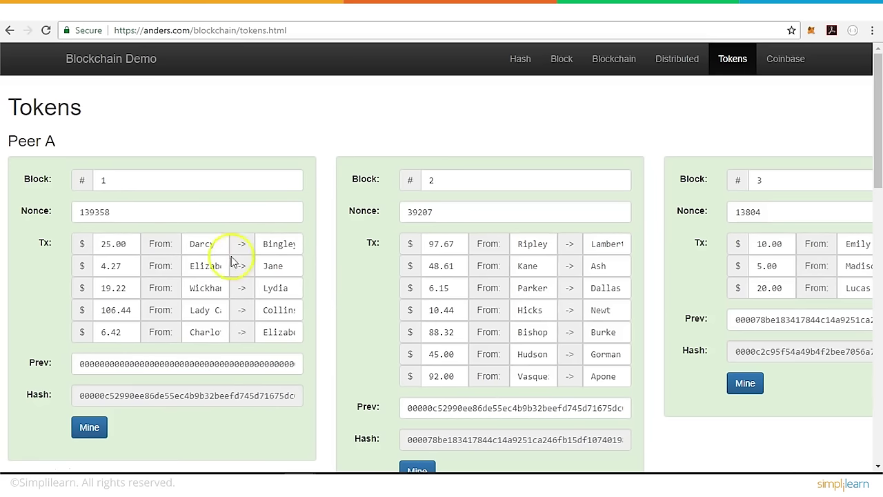
scroll(373, 350, "down", 1)
left_click_drag(449, 462, 824, 463)
scroll(843, 395, "down", 10)
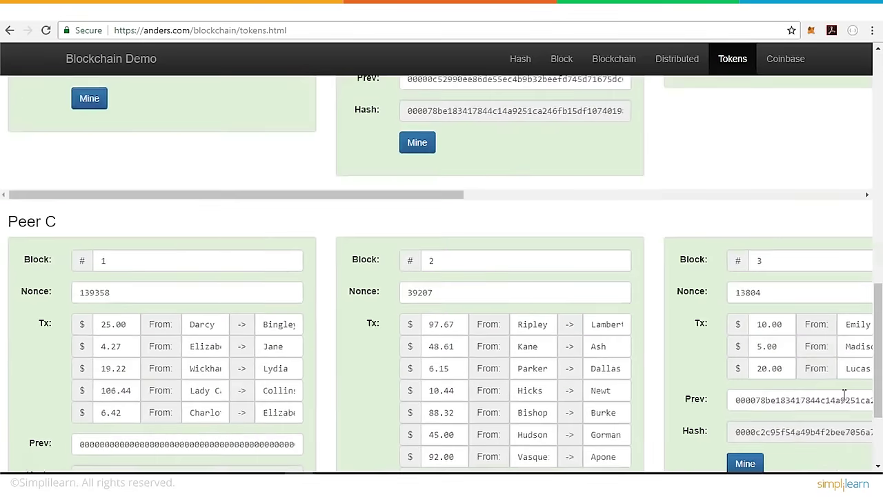
scroll(843, 395, "down", 2)
left_click_drag(476, 466, 862, 467)
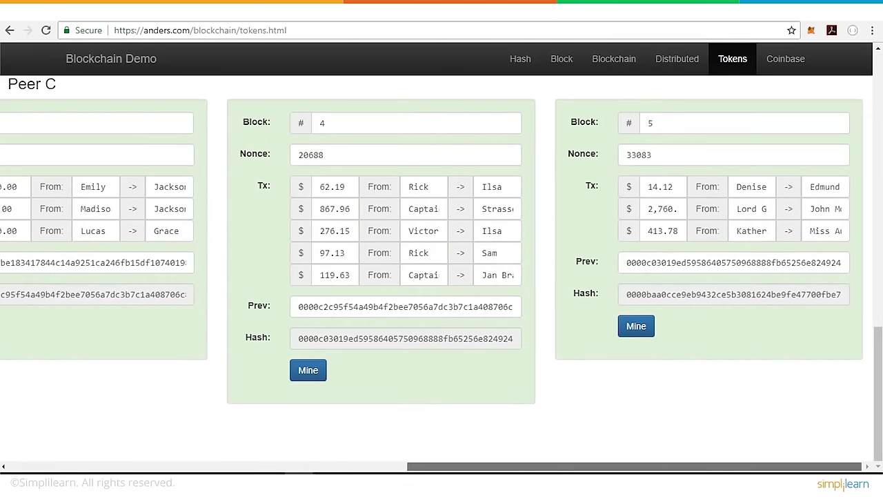
scroll(793, 408, "up", 4)
scroll(796, 410, "down", 3)
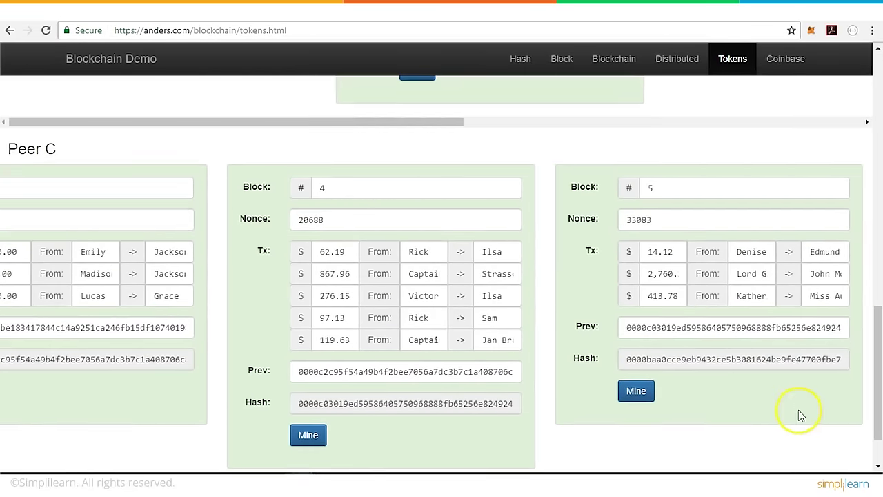
scroll(800, 412, "up", 10)
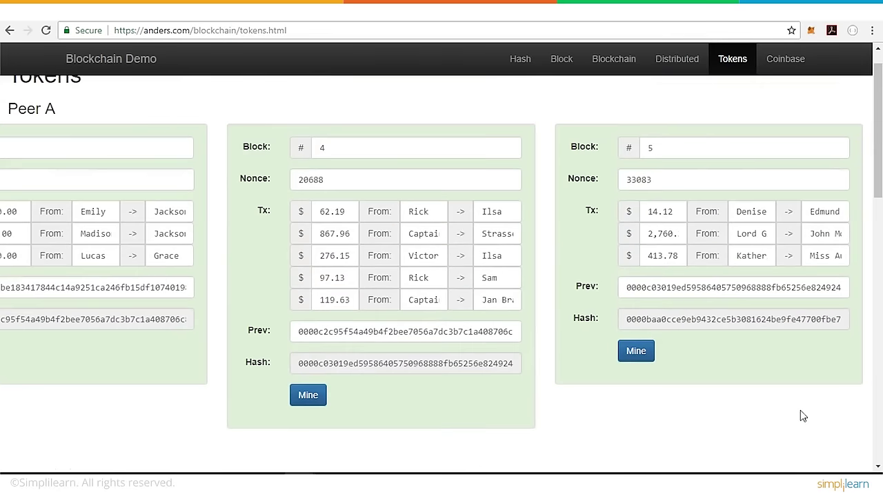
Step: Change the second transaction amount in block 5 of Peer A's token chain to 21,760 and mine the block
left_click(653, 233)
type("1")
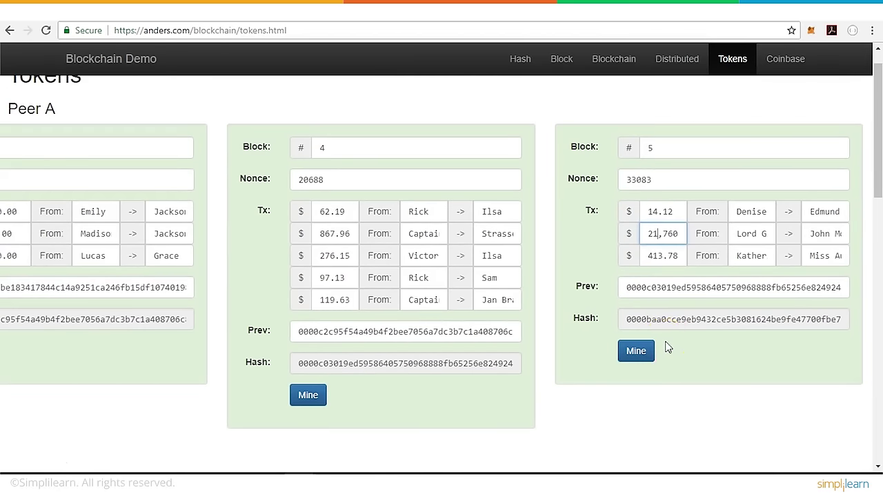
key("Tab")
key("Tab")
left_click(636, 350)
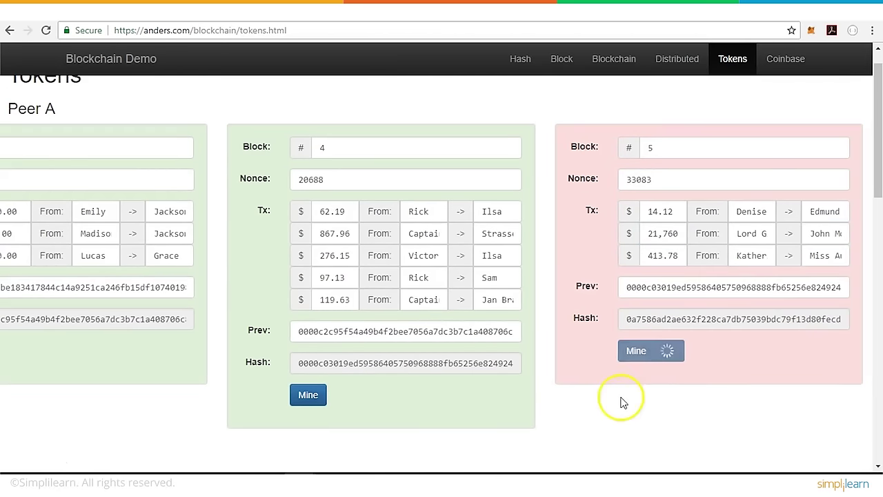
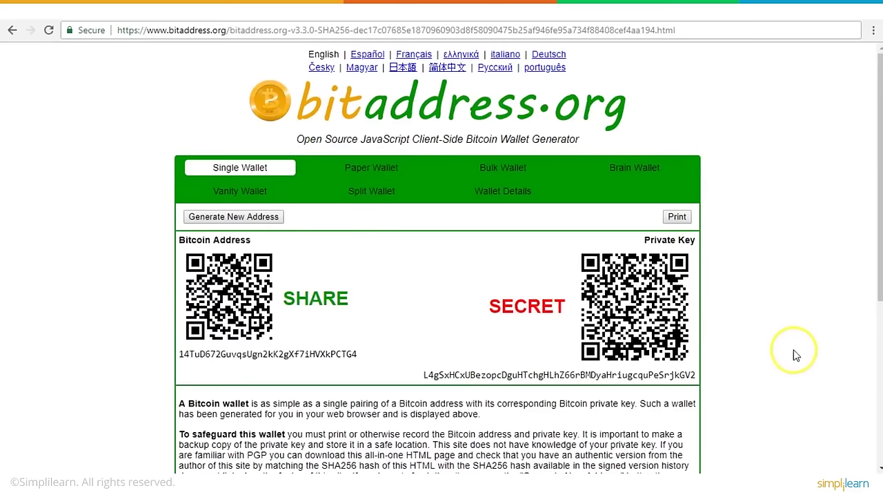
Step: Switch to the BitPay wallet app, look over its home screen and review the options for adding a new wallet
scroll(793, 326, "down", 1)
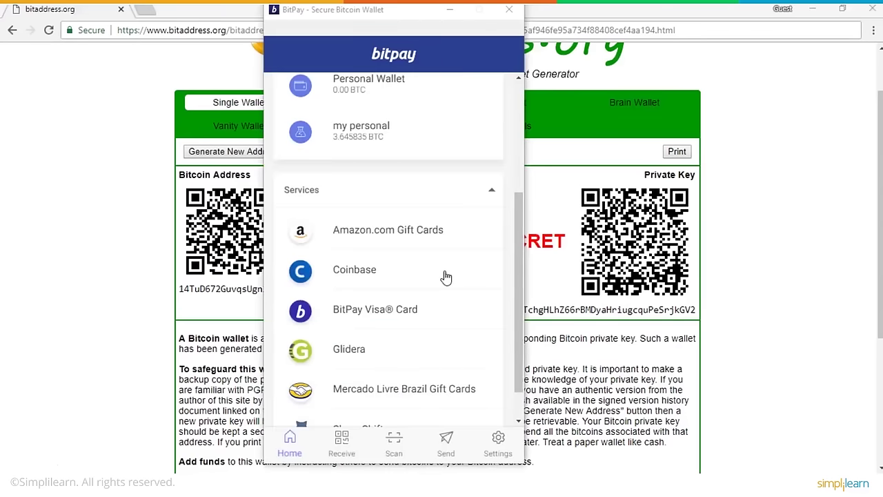
scroll(446, 277, "up", 3)
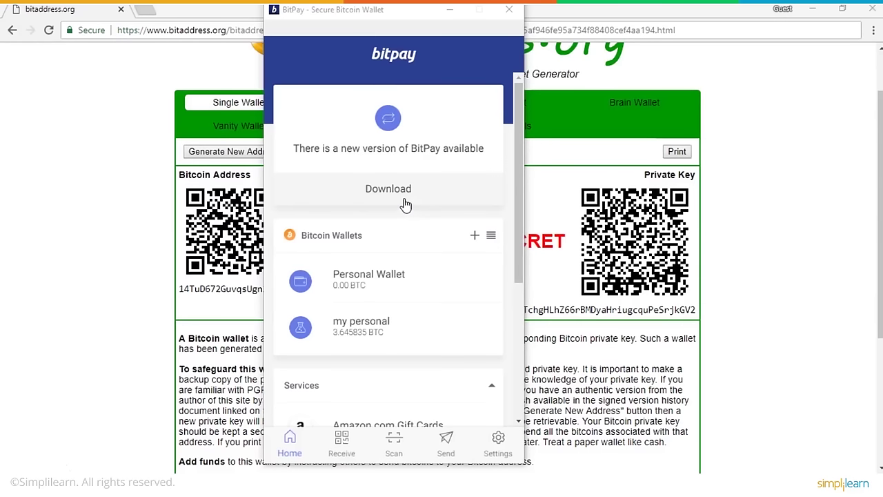
scroll(406, 205, "down", 1)
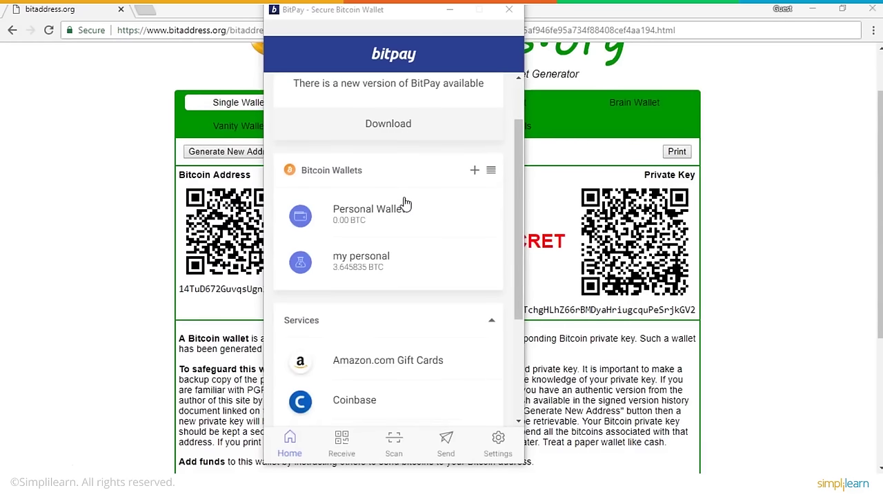
scroll(405, 201, "down", 3)
scroll(395, 268, "up", 4)
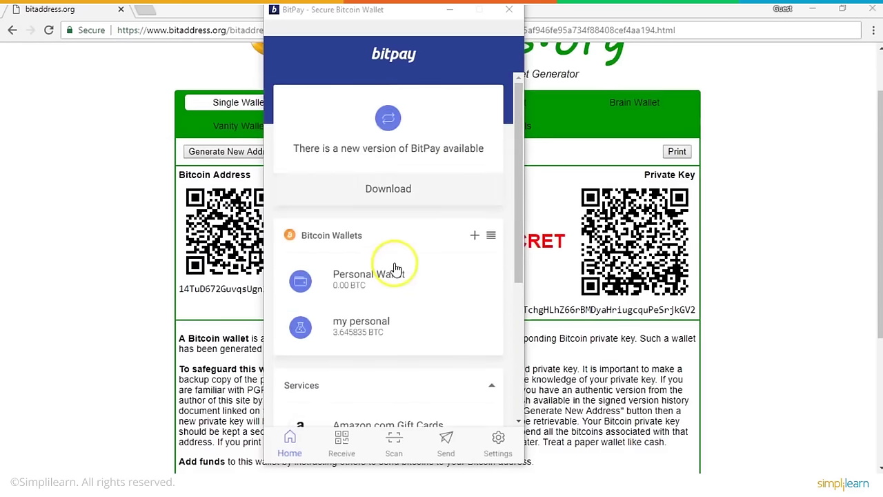
scroll(395, 267, "down", 1)
left_click(472, 173)
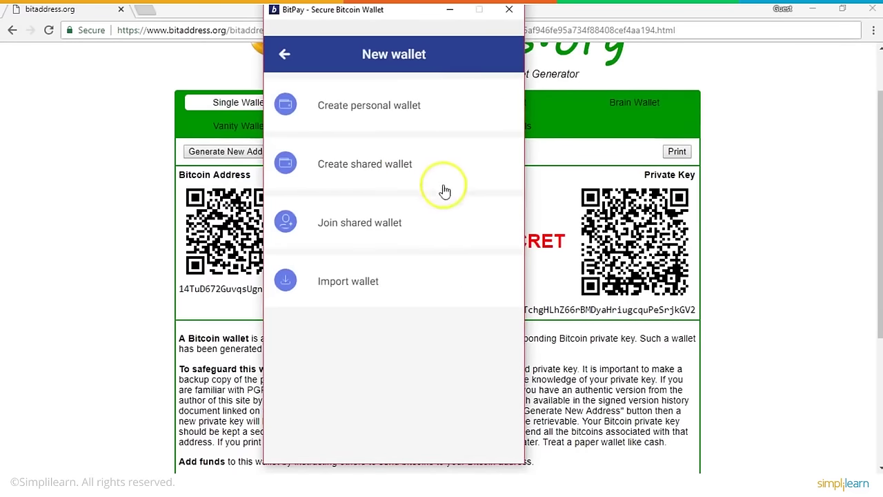
left_click(285, 56)
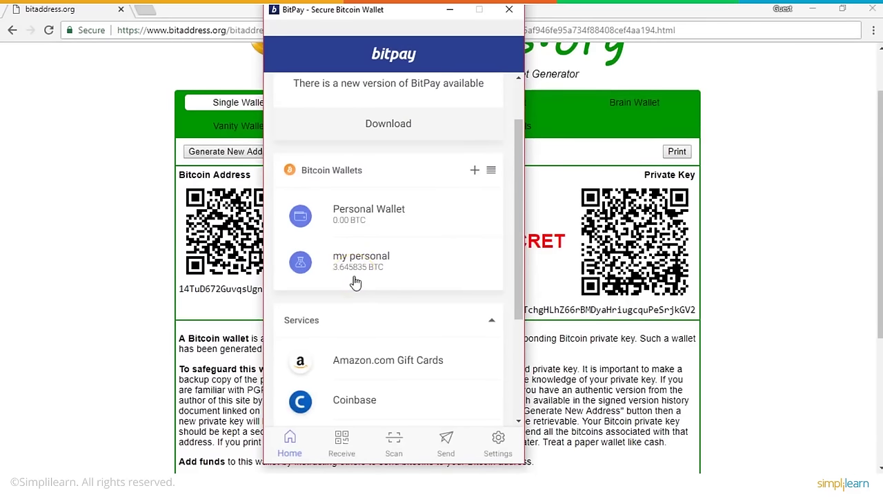
Step: Open the "my personal" testnet wallet in BitPay and review its balance and transaction history
left_click(355, 276)
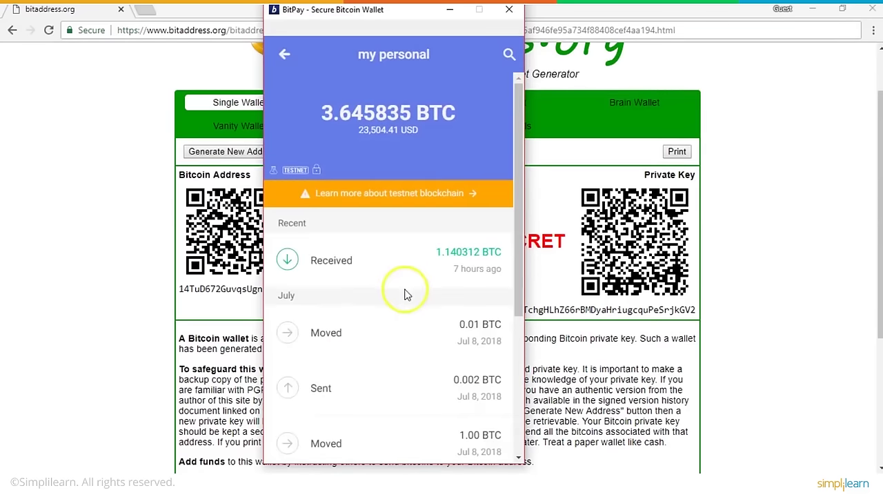
scroll(431, 295, "down", 2)
scroll(432, 295, "up", 2)
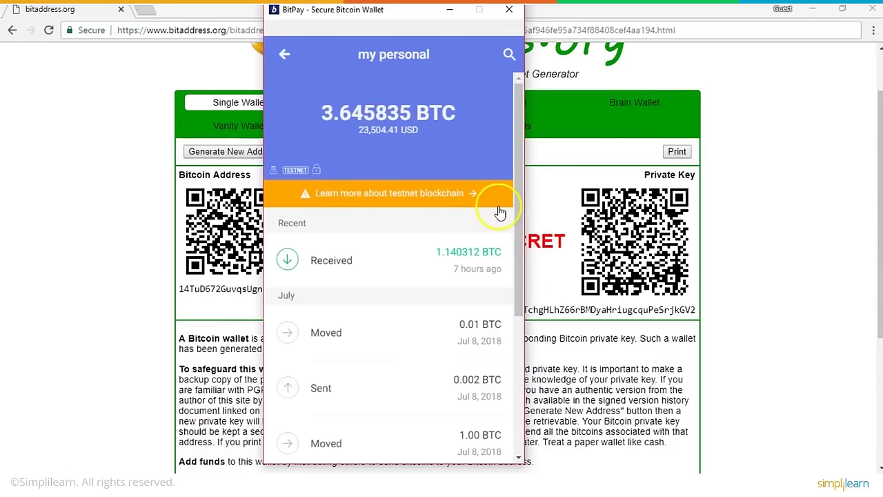
left_click(29, 238)
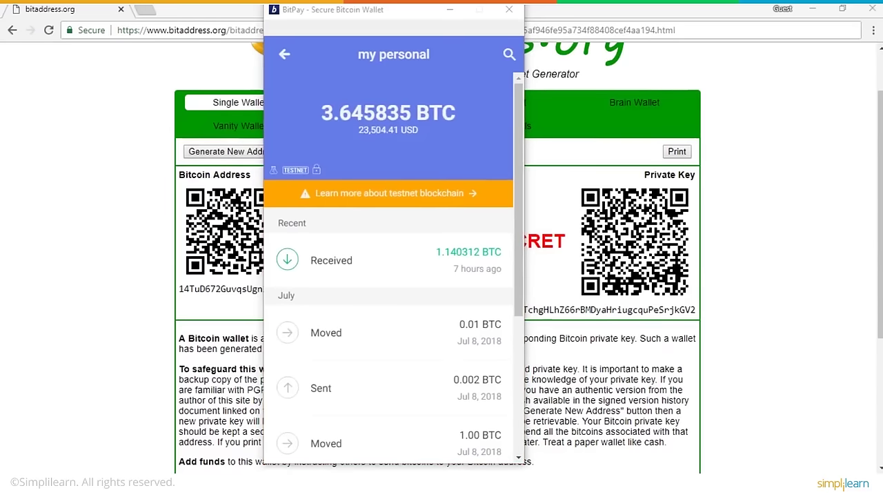
left_click(143, 10)
type("https://testnet.coinfaucet.eu/en/")
key("Return")
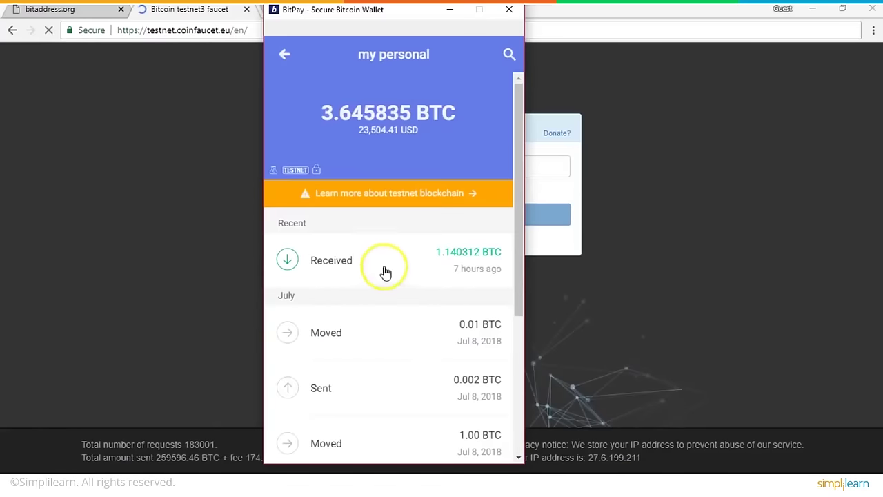
Step: Return to BitPay's wallet list, reopen the "my personal" wallet and examine its oldest transactions
left_click(284, 55)
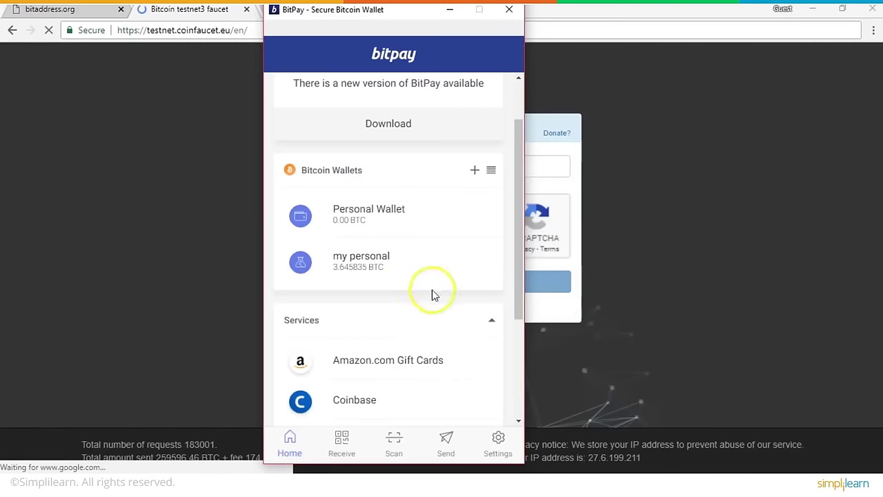
left_click(366, 259)
scroll(419, 228, "down", 5)
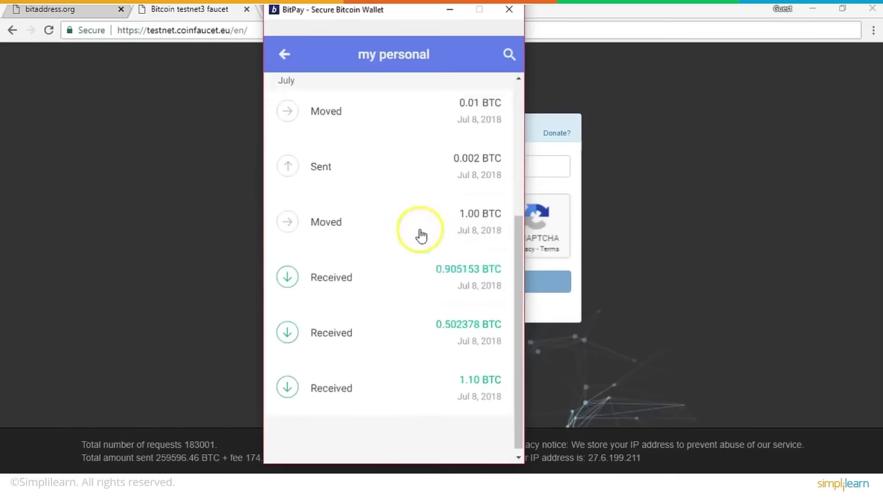
Step: Copy the Personal Wallet's receiving address in BitPay and paste it into the address field of the testnet faucet
left_click(287, 57)
left_click(343, 445)
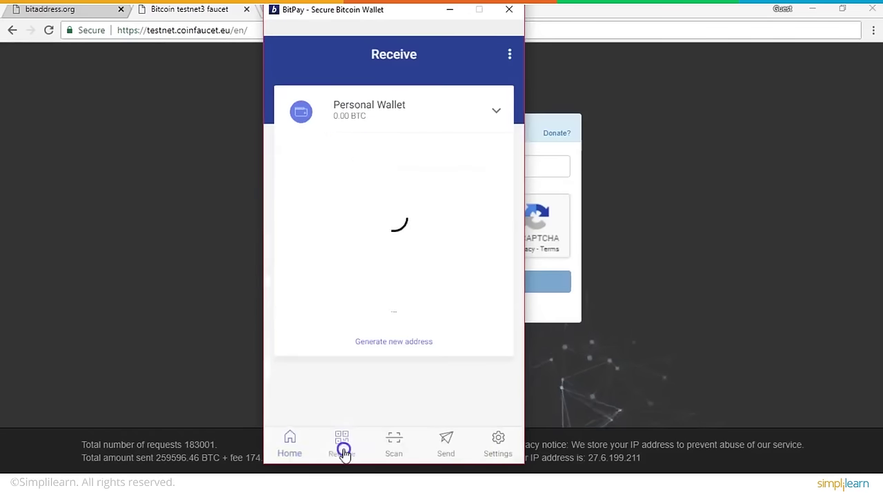
left_click(345, 310)
left_click(535, 193)
left_click(538, 168)
key("ctrl+v")
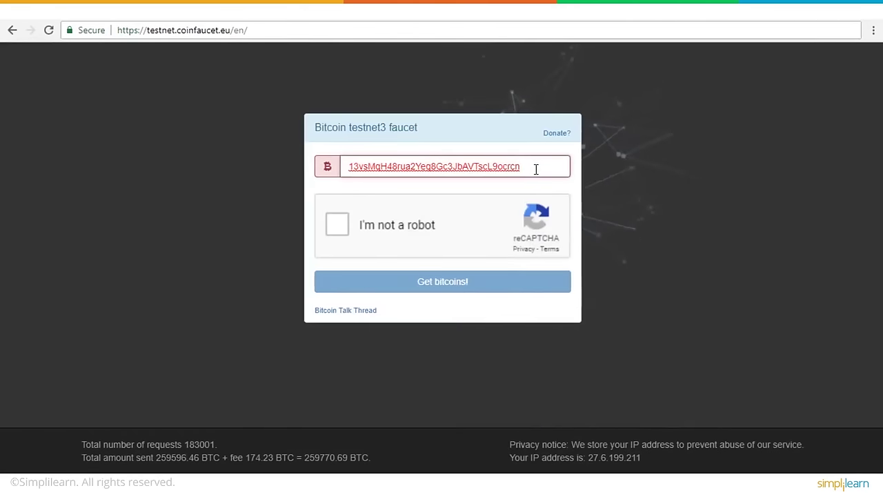
Step: Switch back to BitPay, copy the "my personal" wallet's receiving address and replace the faucet's address with it
left_click(660, 467)
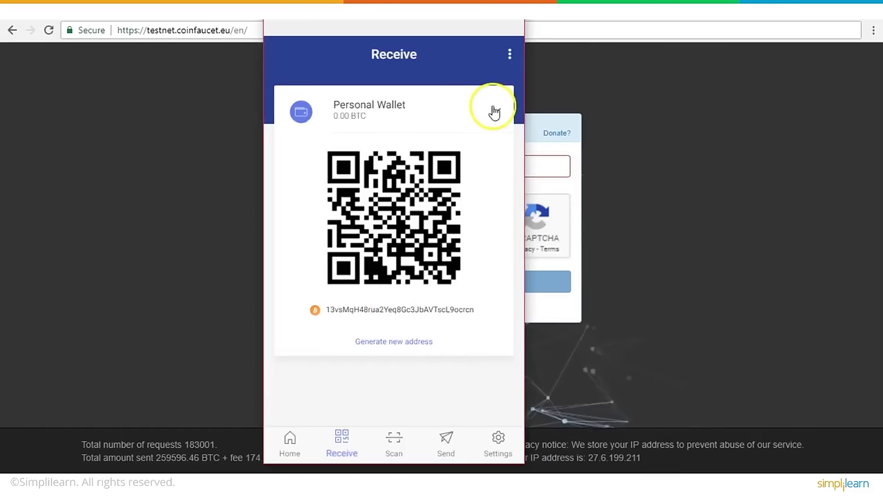
left_click(289, 445)
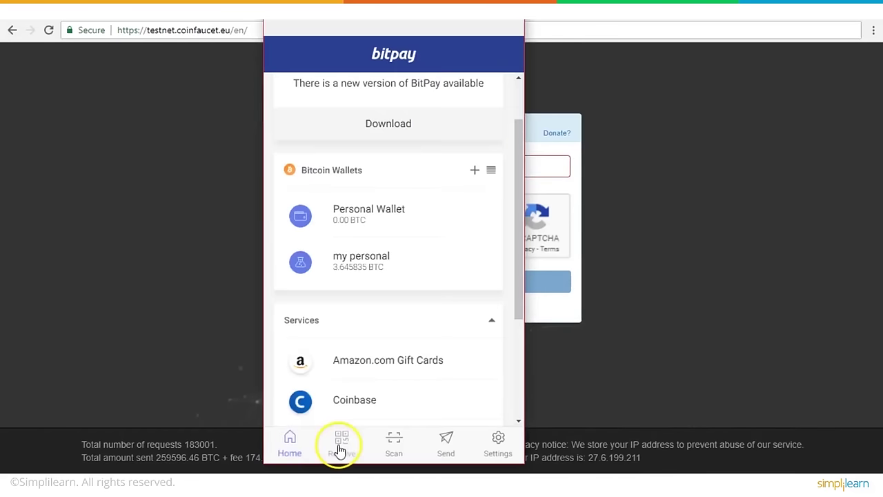
left_click(351, 256)
left_click(284, 54)
left_click(341, 441)
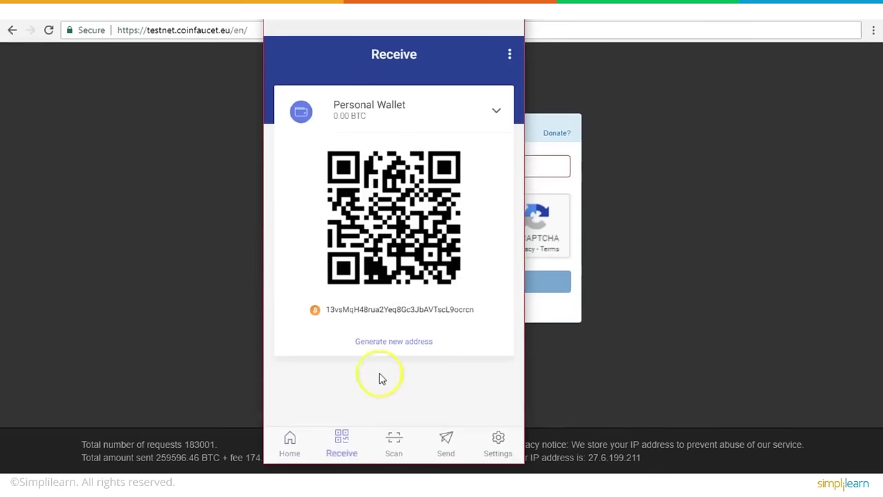
left_click(496, 101)
left_click(325, 418)
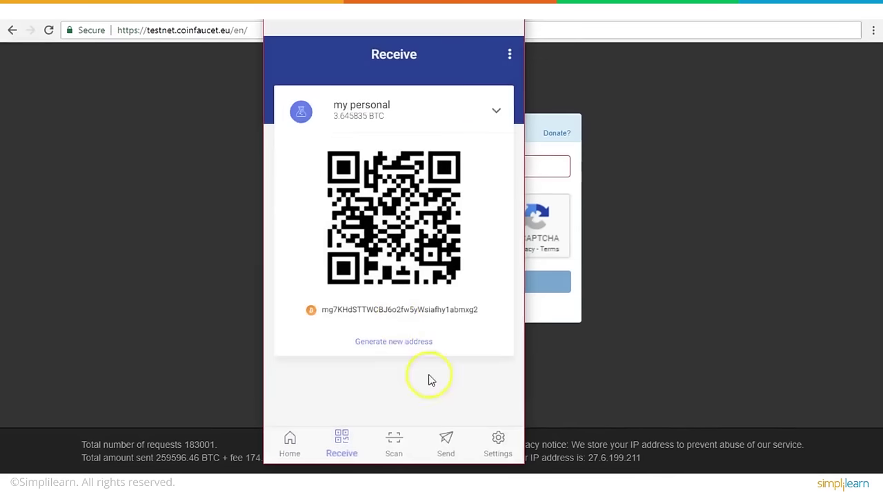
left_click(397, 311)
triple_click(343, 165)
key("ctrl+v")
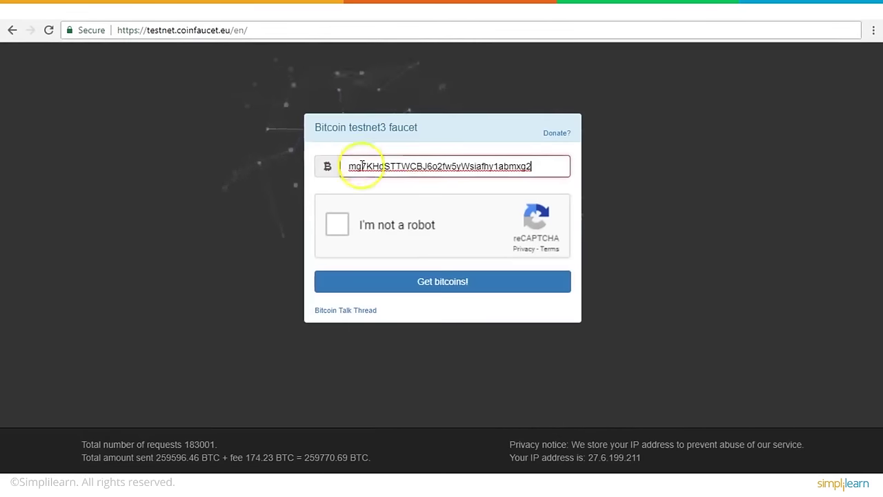
Step: Pass the reCAPTCHA check by selecting the car images, and request test bitcoins from the faucet
left_click(344, 241)
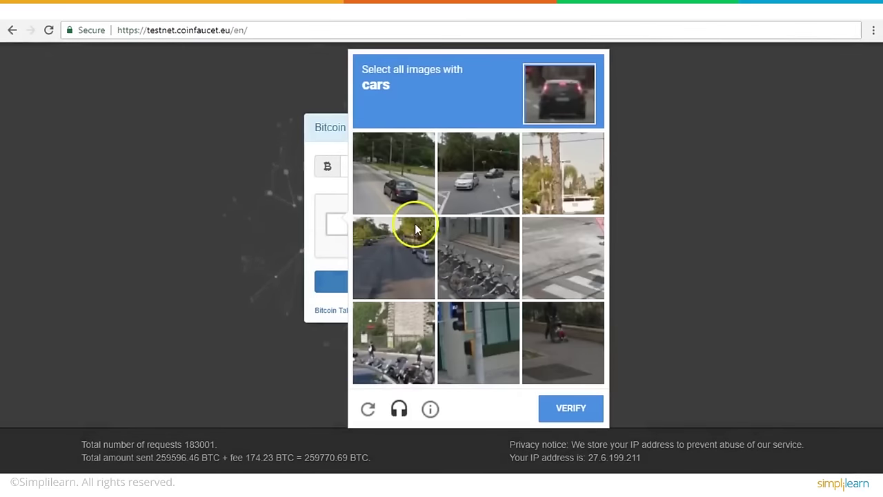
left_click(394, 191)
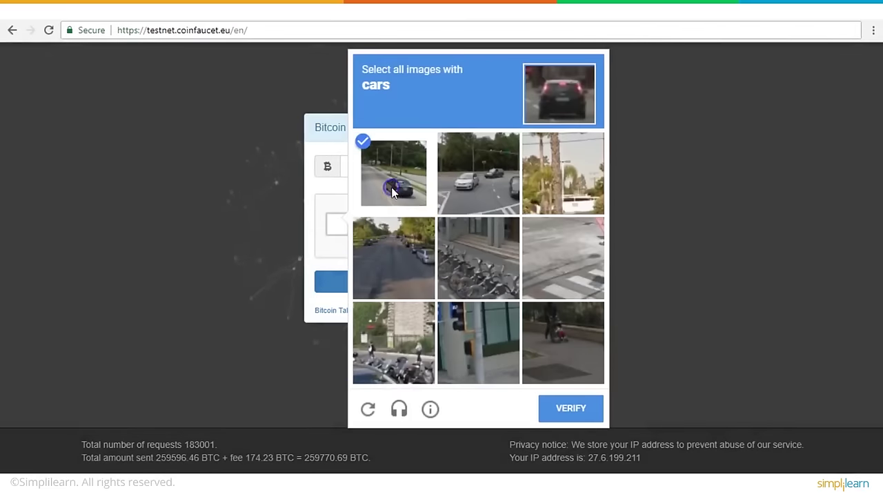
left_click(476, 193)
left_click(405, 278)
left_click(593, 412)
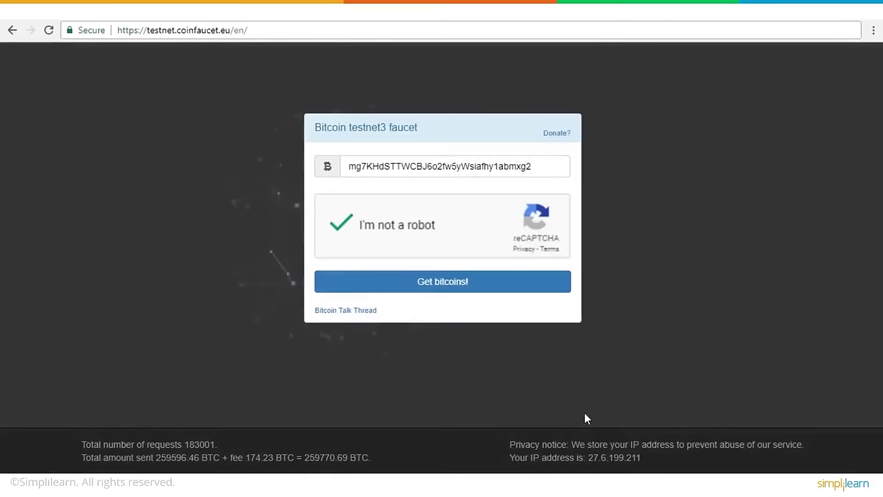
left_click(450, 280)
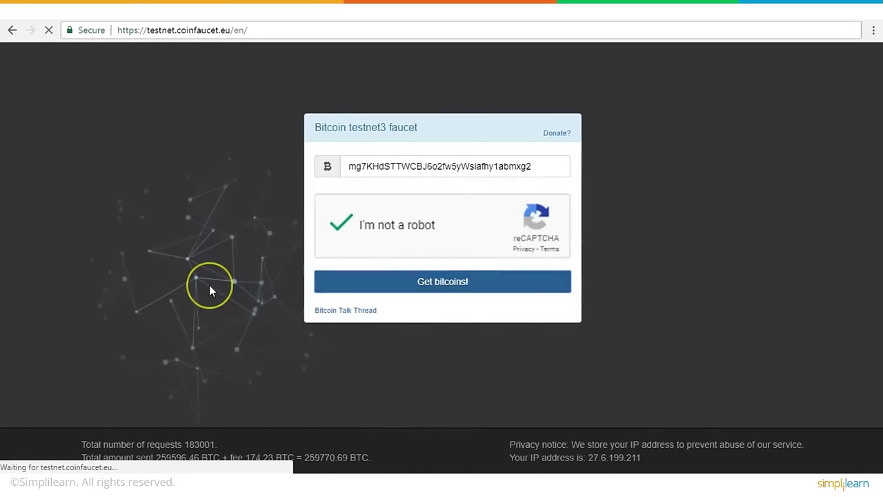
mouse_move(209, 284)
left_mouse_down()
mouse_move(239, 286)
mouse_move(370, 200)
mouse_move(378, 171)
left_mouse_up()
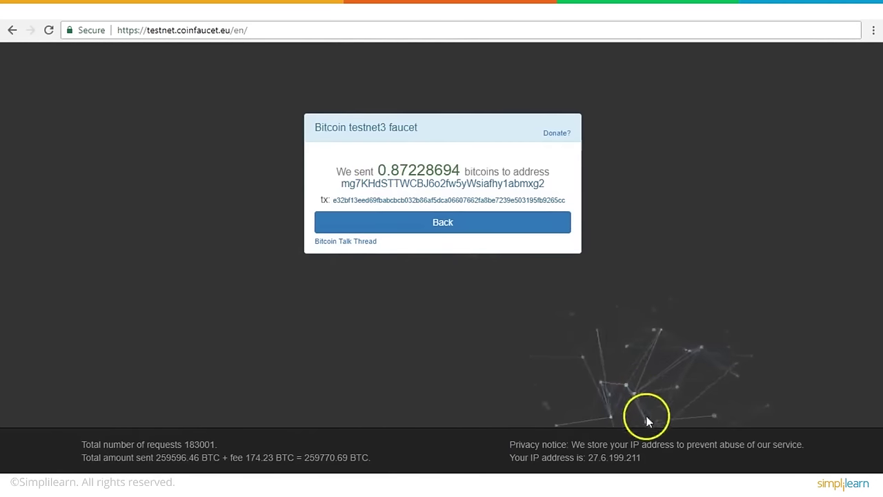
Step: Switch to BitPay and check the "my personal" wallet's balance and transactions for the faucet payment
left_click(651, 479)
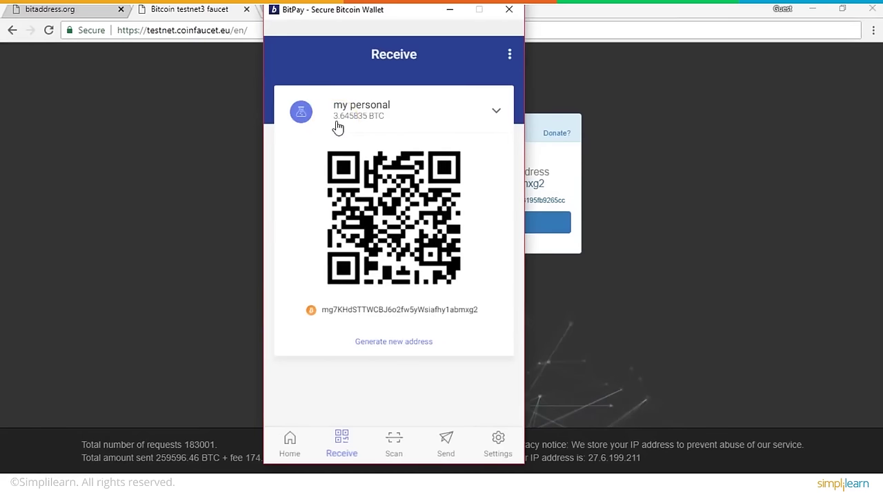
left_click(498, 115)
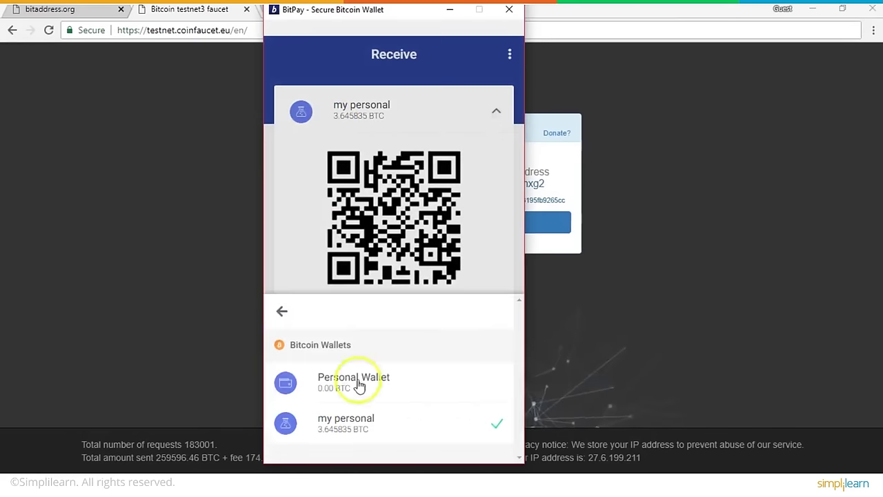
left_click(281, 311)
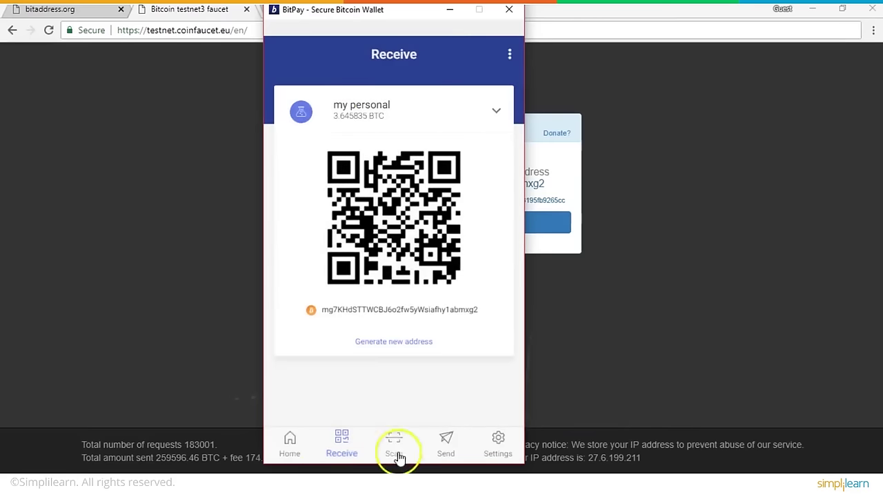
left_click(279, 443)
left_click(373, 274)
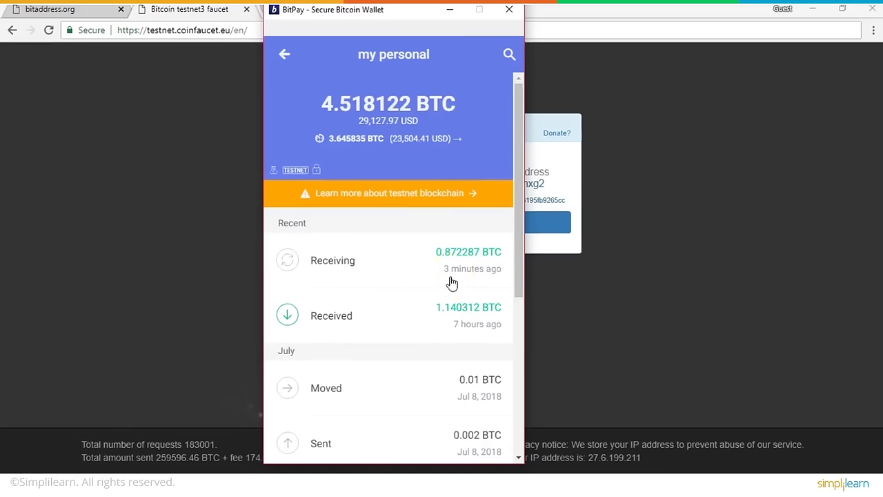
scroll(402, 304, "down", 1)
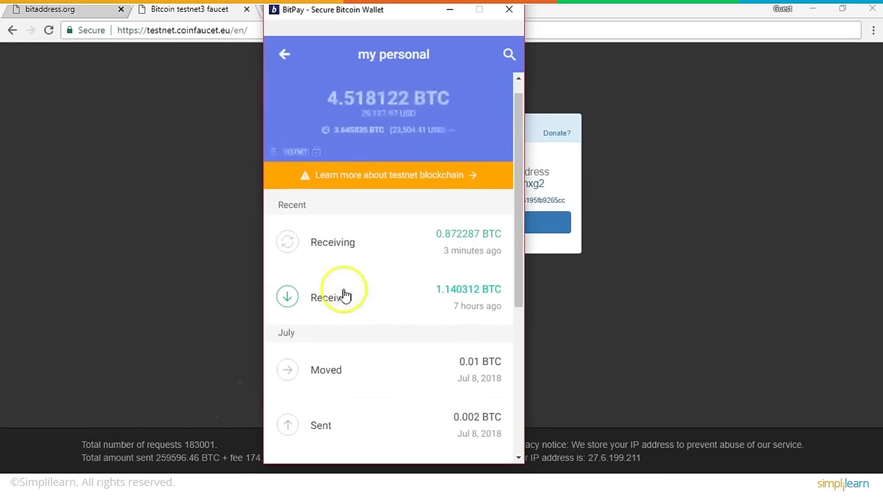
left_click(284, 56)
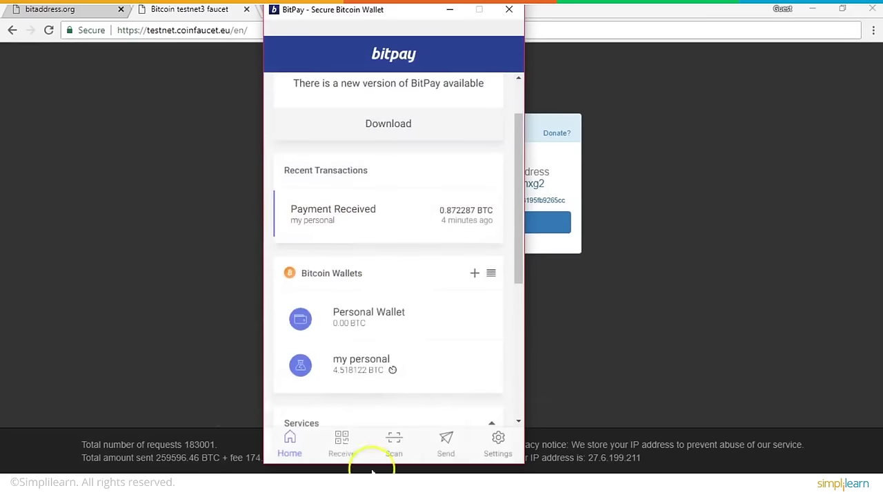
Step: Set up a 1 BTC transfer to the "my personal" wallet and review its confirmation details, returning to the recipient selection without sending
left_click(446, 445)
left_click(382, 262)
left_click(296, 417)
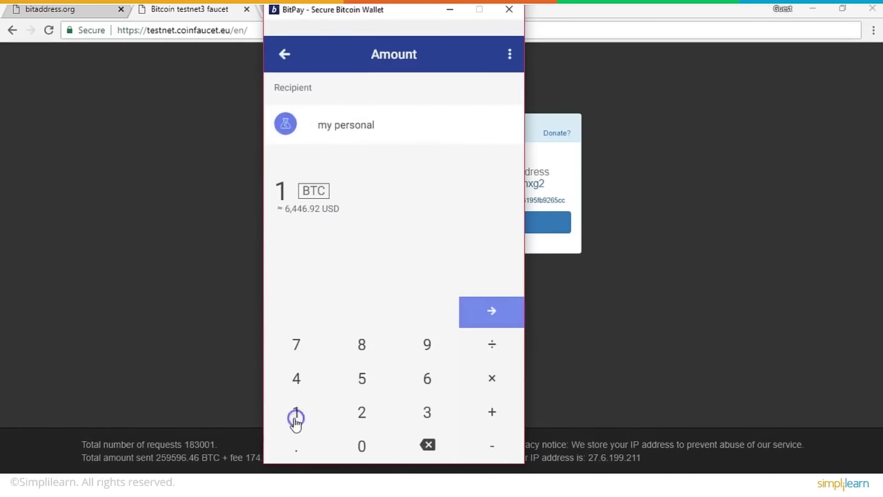
left_click(493, 319)
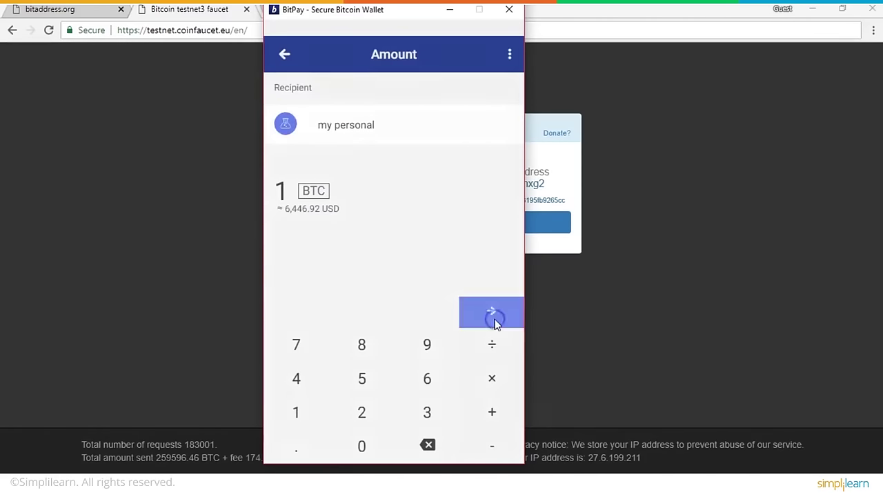
scroll(446, 306, "down", 1)
left_click(328, 281)
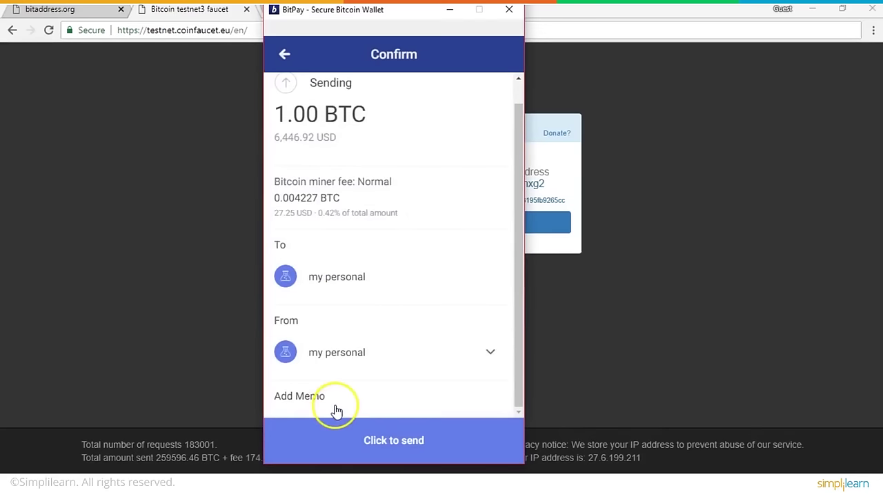
left_click(366, 278)
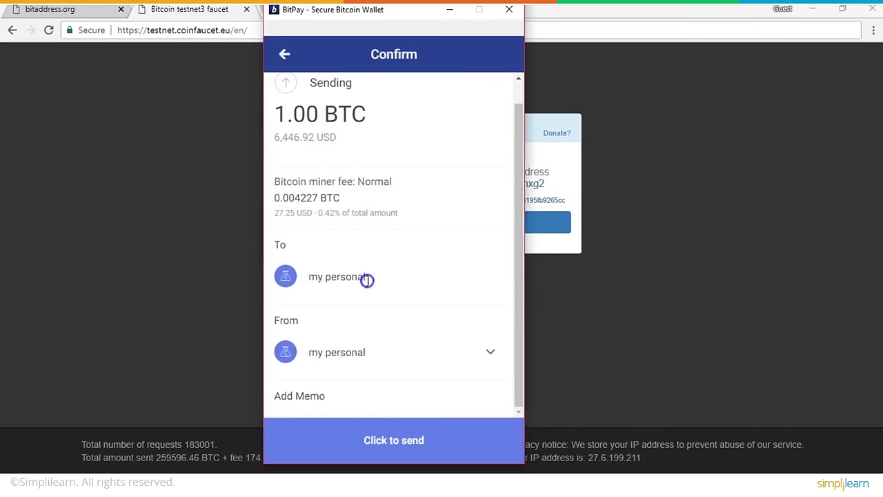
scroll(366, 289, "up", 1)
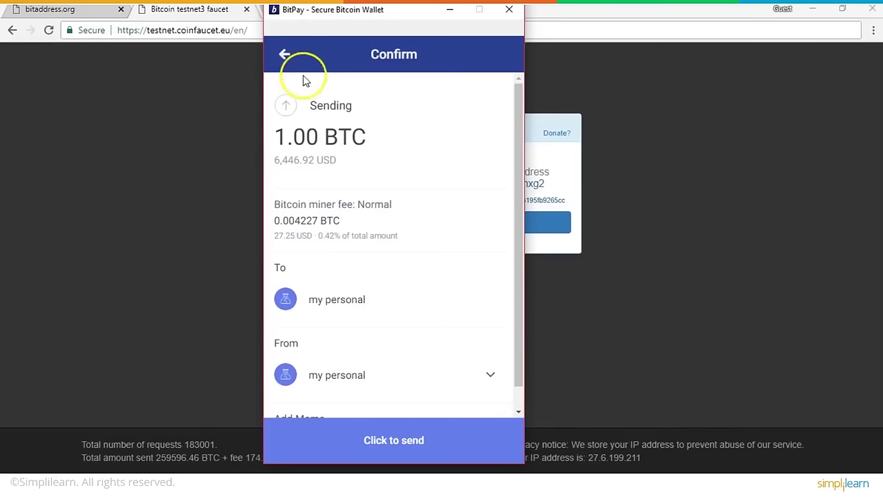
left_click(283, 54)
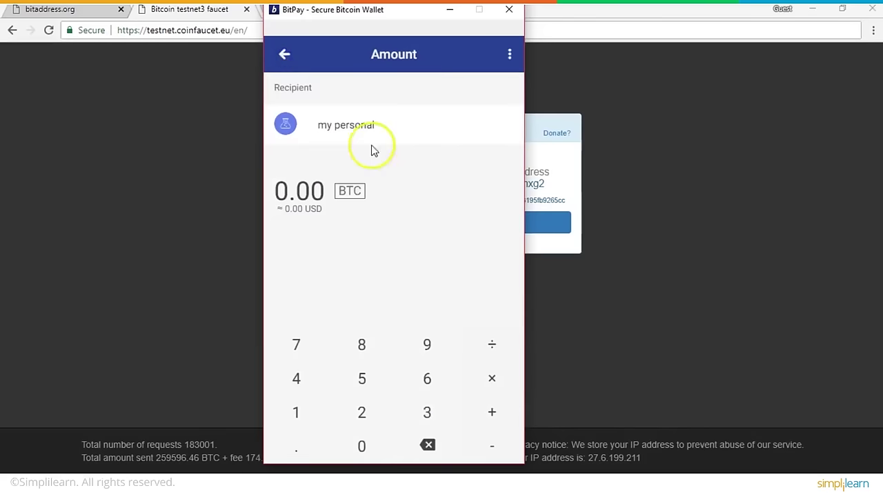
left_click(279, 57)
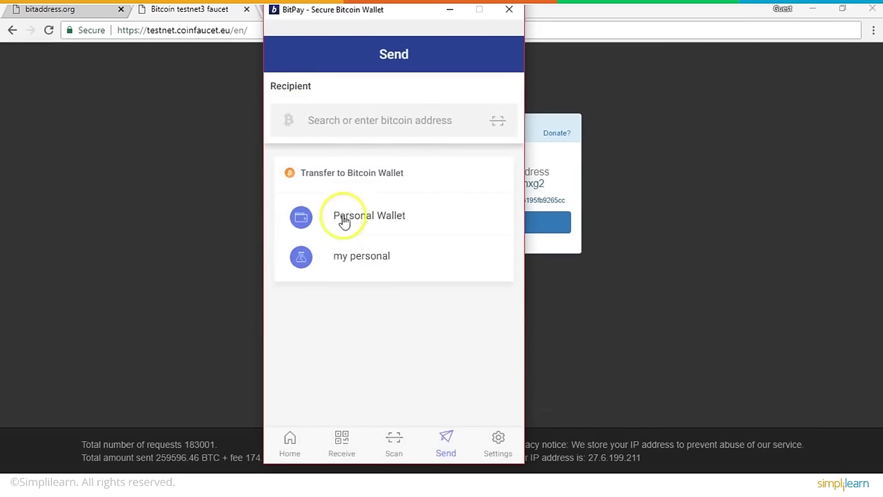
left_click(353, 117)
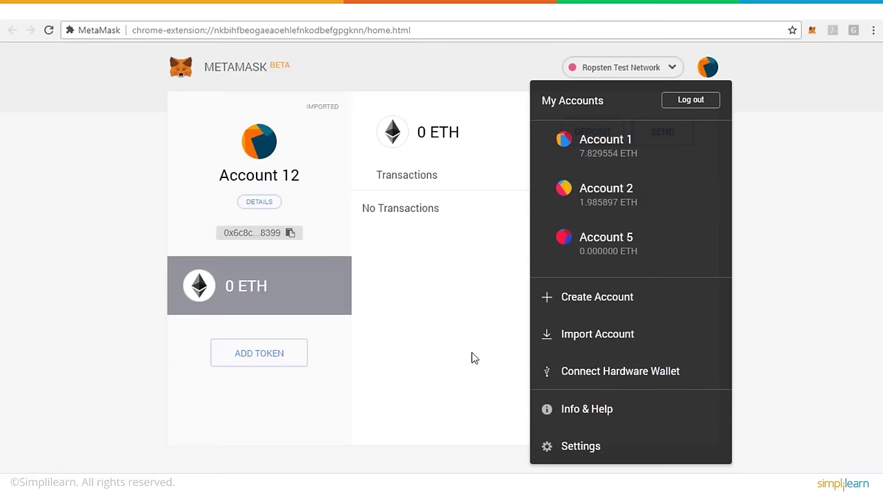
Step: Open the hardware wallet connection page from MetaMask's account options
left_click(568, 364)
left_click(570, 364)
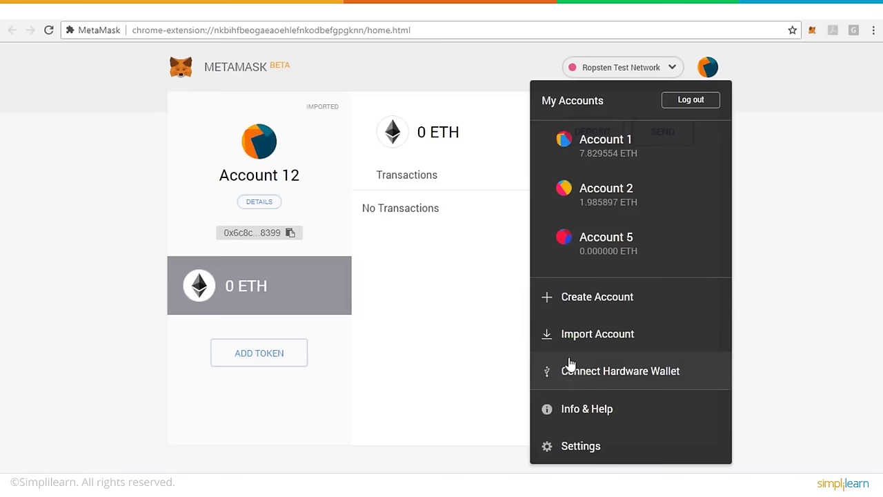
left_click(644, 380)
left_click(663, 381)
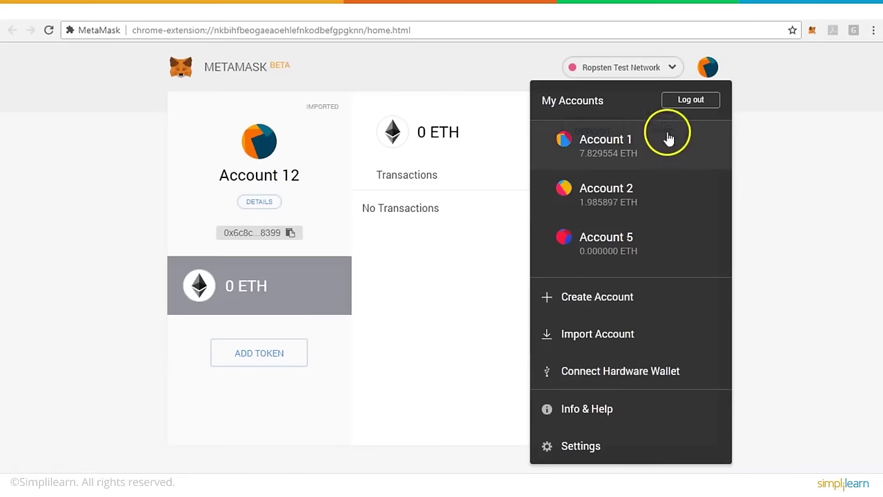
left_click(622, 385)
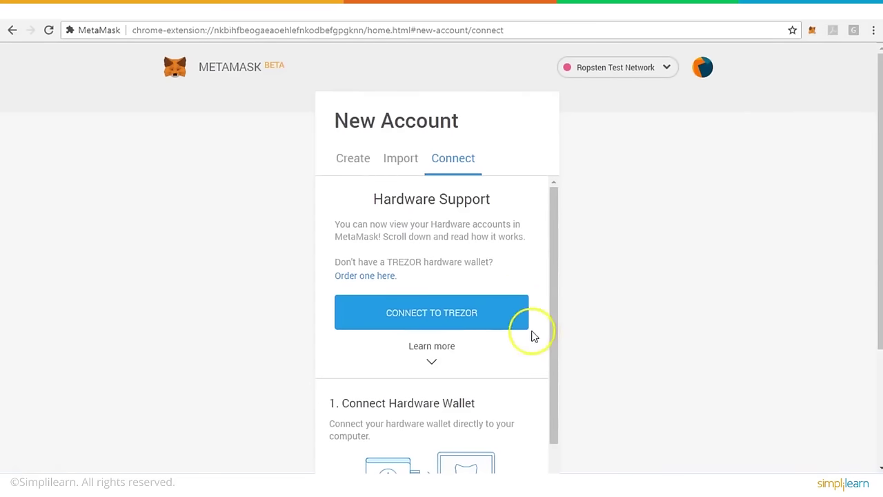
Step: Read the hardware wallet instructions on connecting the device, selecting an account and using dApps, down to the TREZOR connection option
scroll(518, 254, "down", 4)
scroll(519, 255, "up", 1)
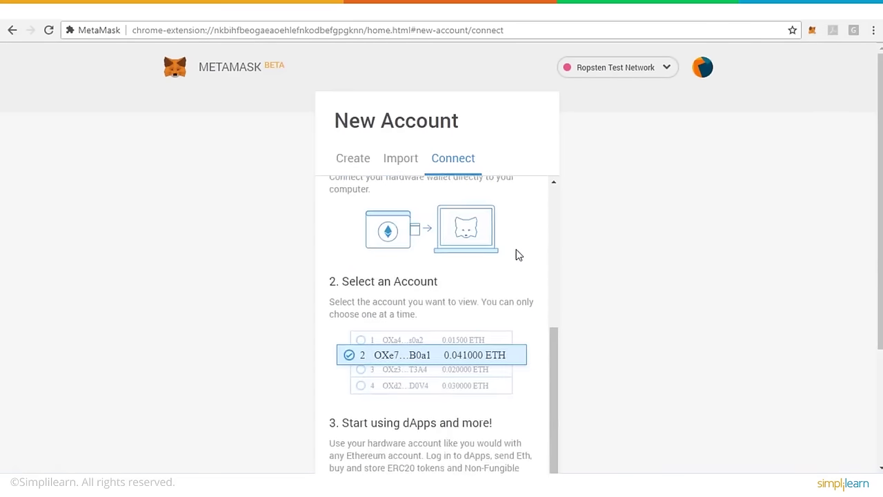
scroll(519, 255, "up", 2)
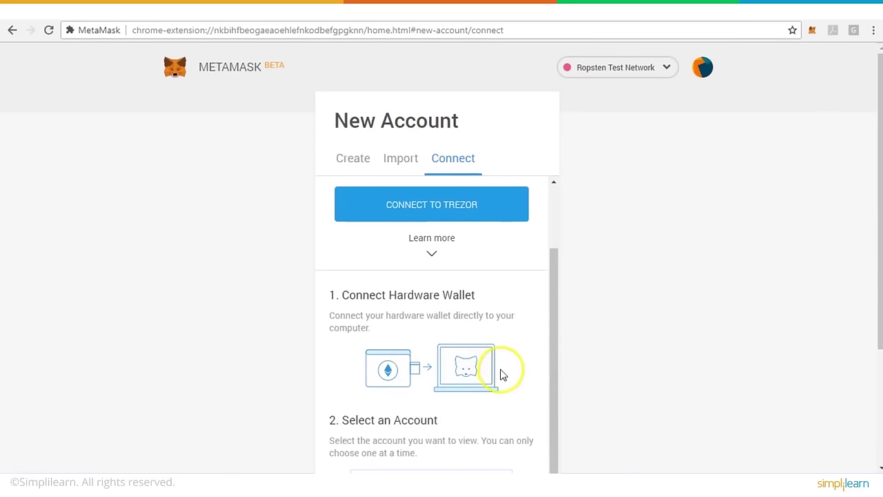
scroll(501, 373, "down", 2)
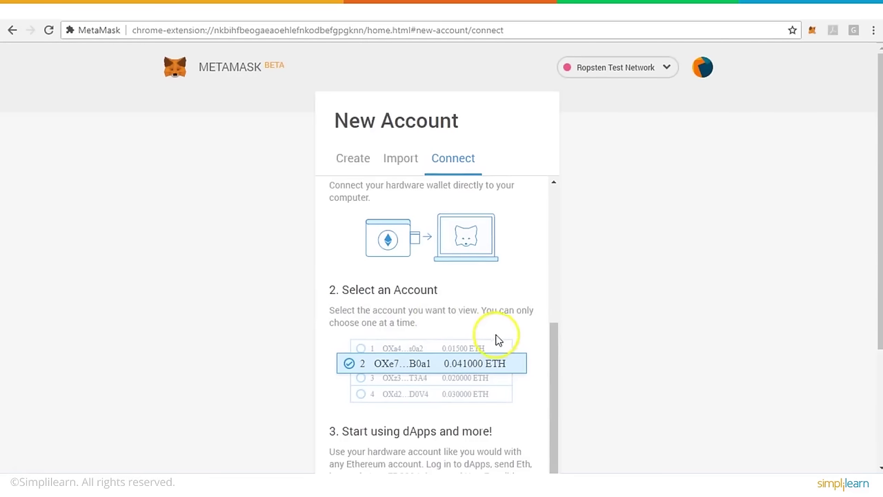
scroll(506, 340, "down", 1)
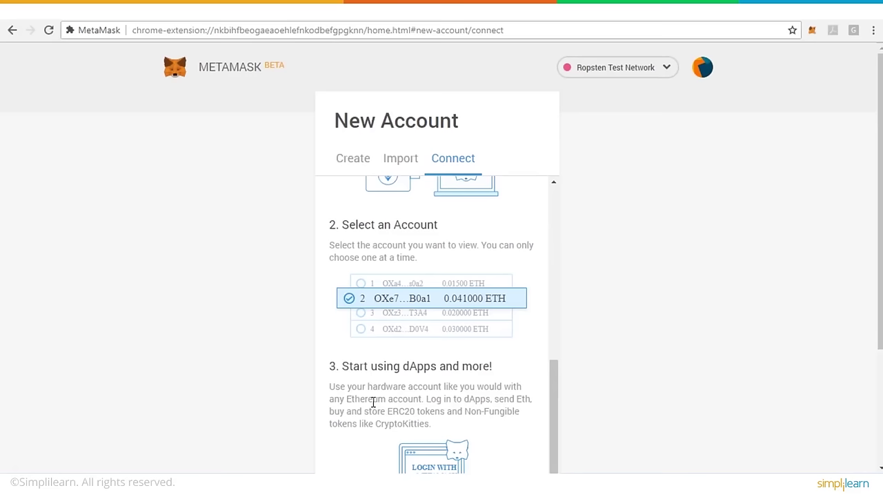
left_click(332, 388)
left_click_drag(332, 387, 392, 409)
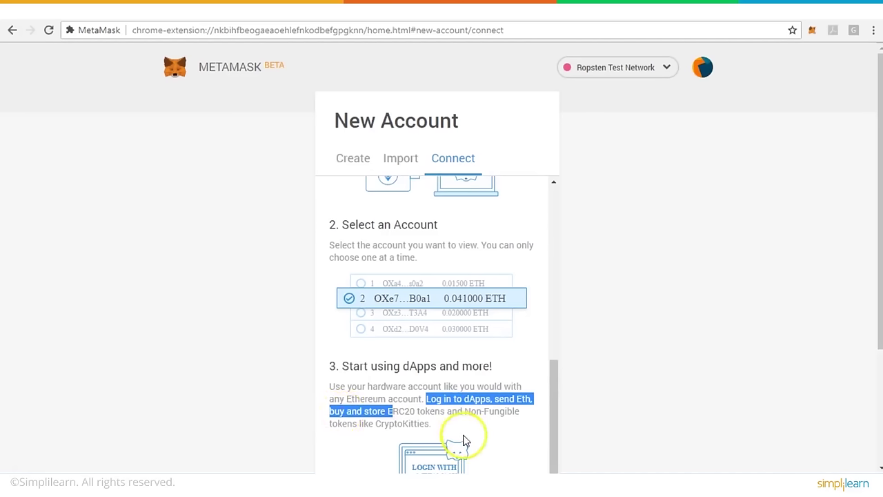
scroll(511, 432, "down", 3)
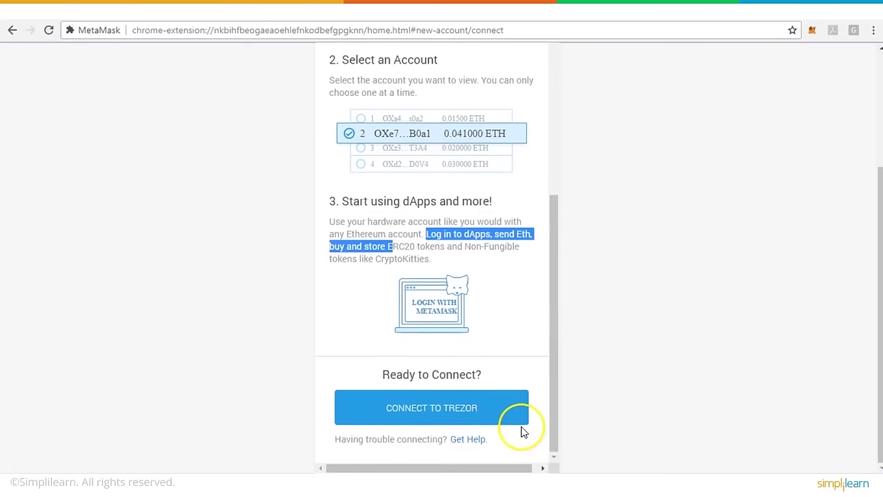
left_click(422, 410)
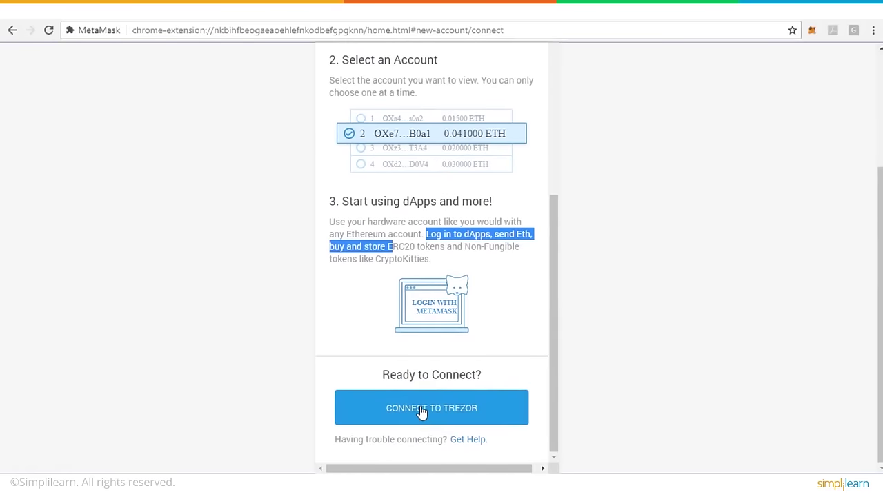